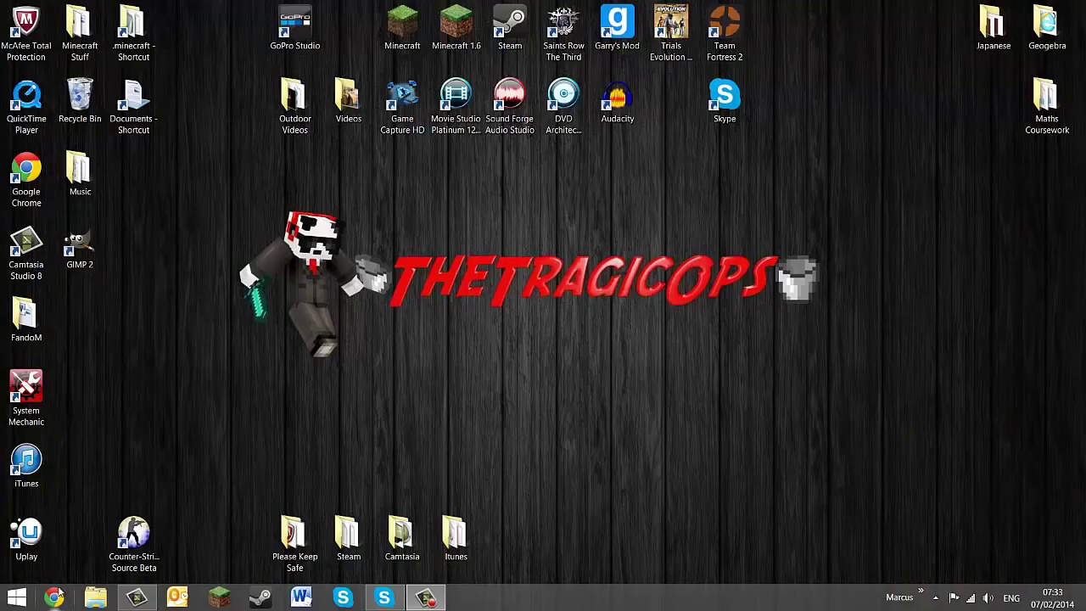
Launch Google Chrome and load animoto.com in the address bar.
{"action": "left_click", "coordinate": [54, 598]}
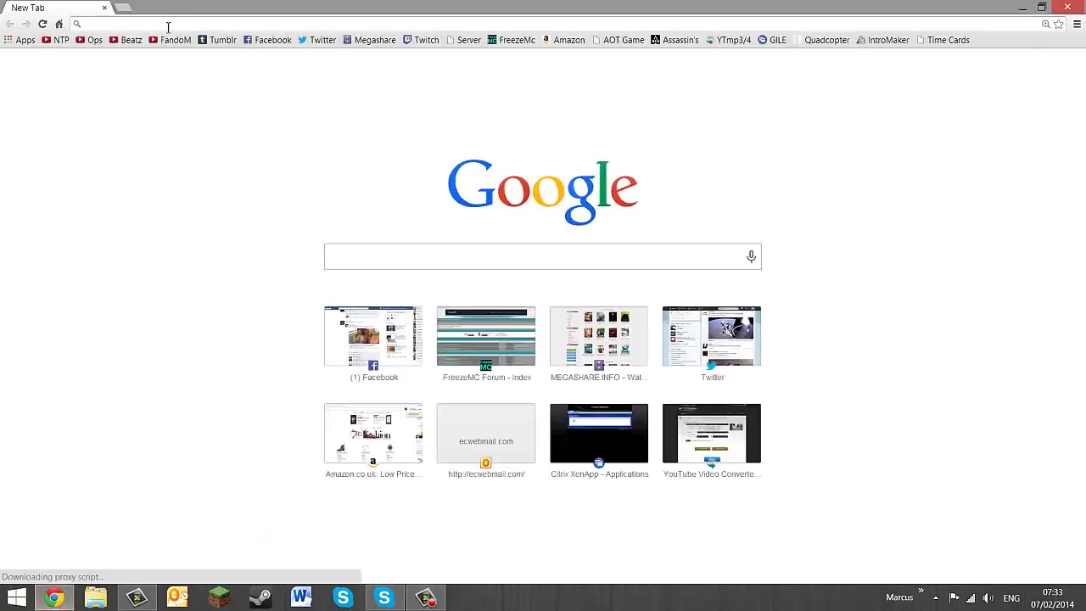
{"action": "left_click", "coordinate": [170, 25]}
{"action": "type", "text": "animoto"}
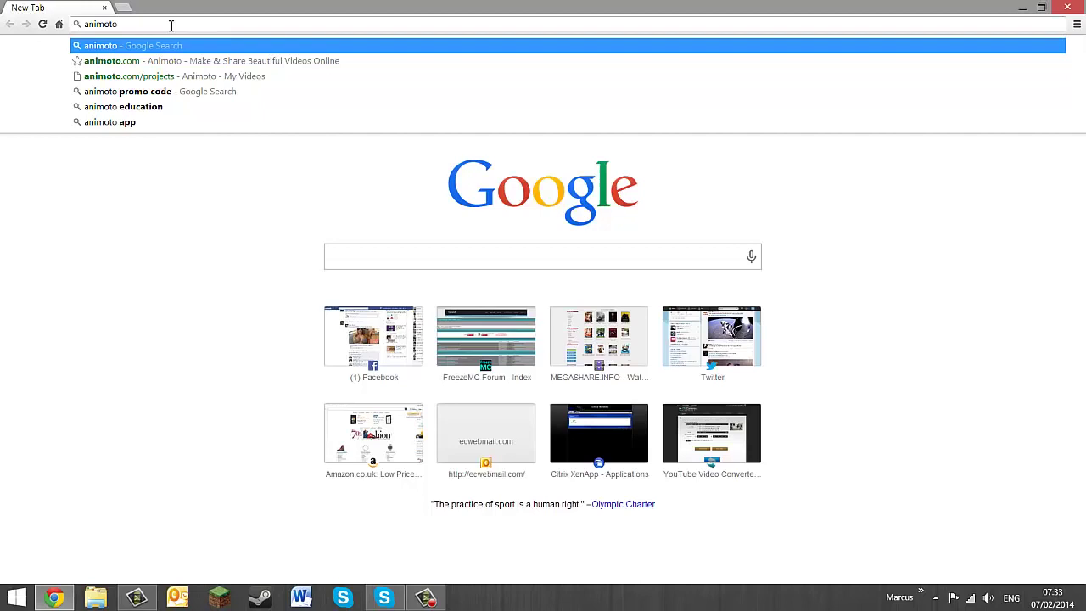
{"action": "type", "text": ".com"}
{"action": "key", "text": "Return"}
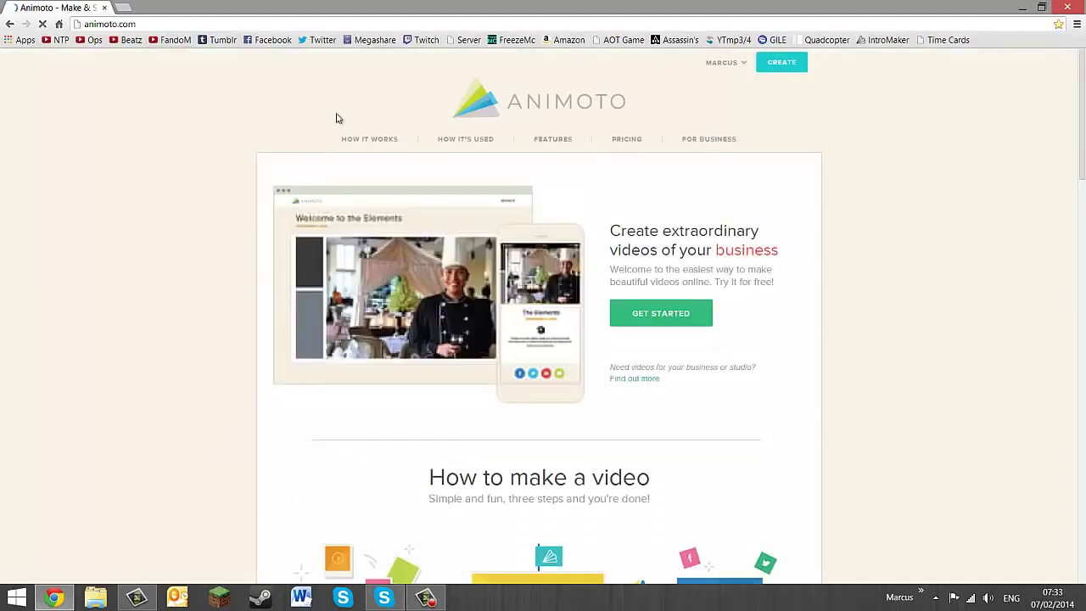
Start a new video and expand The Future style's preview on the Choose a style page.
{"action": "left_click", "coordinate": [666, 322]}
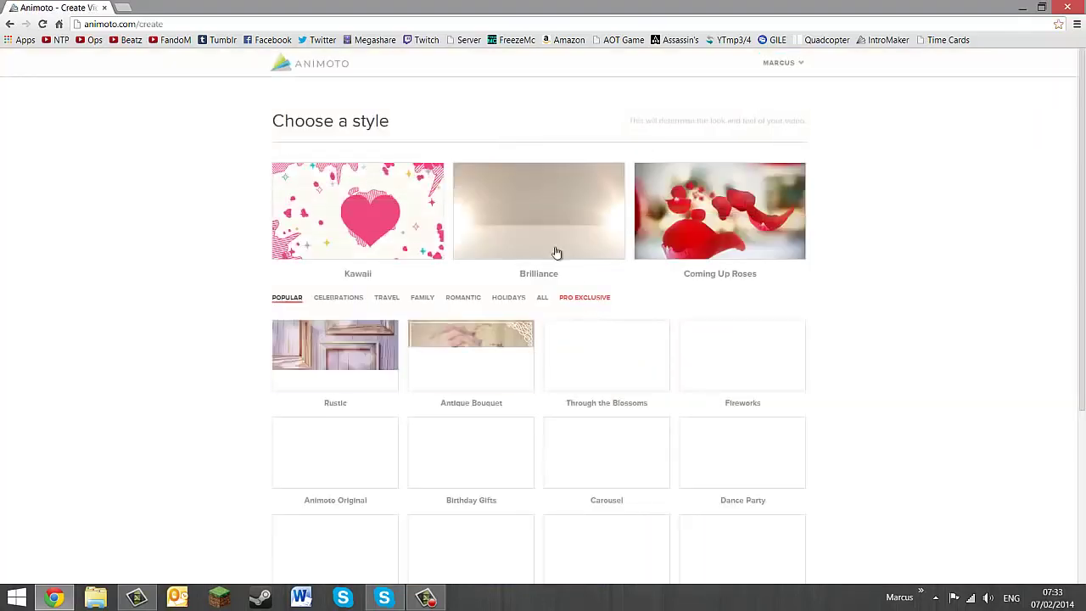
{"action": "scroll", "coordinate": [531, 337], "scroll_direction": "down", "scroll_amount": 1}
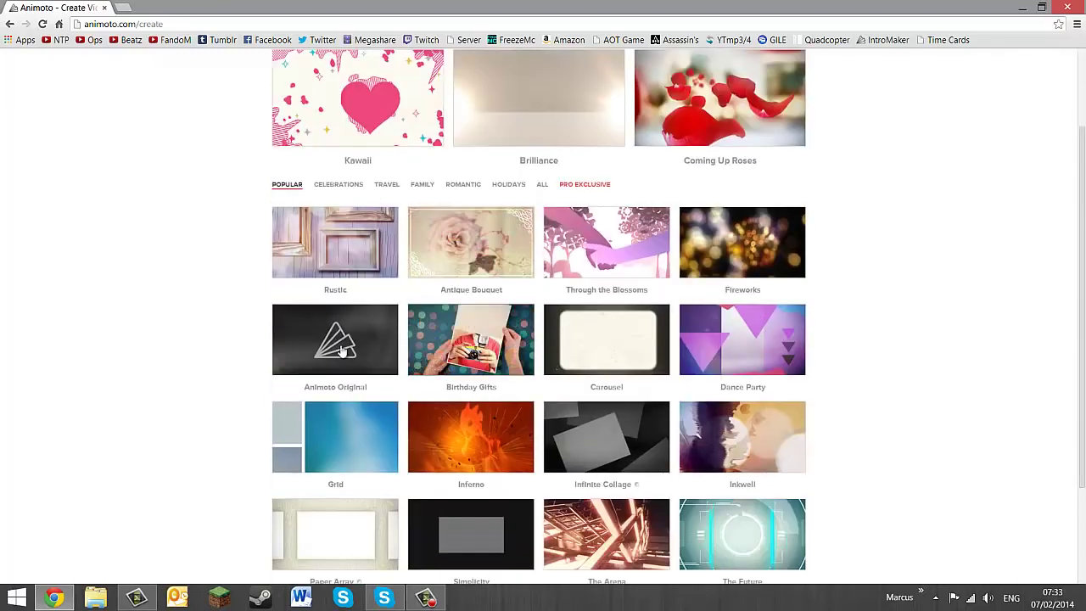
{"action": "scroll", "coordinate": [407, 450], "scroll_direction": "down", "scroll_amount": 1}
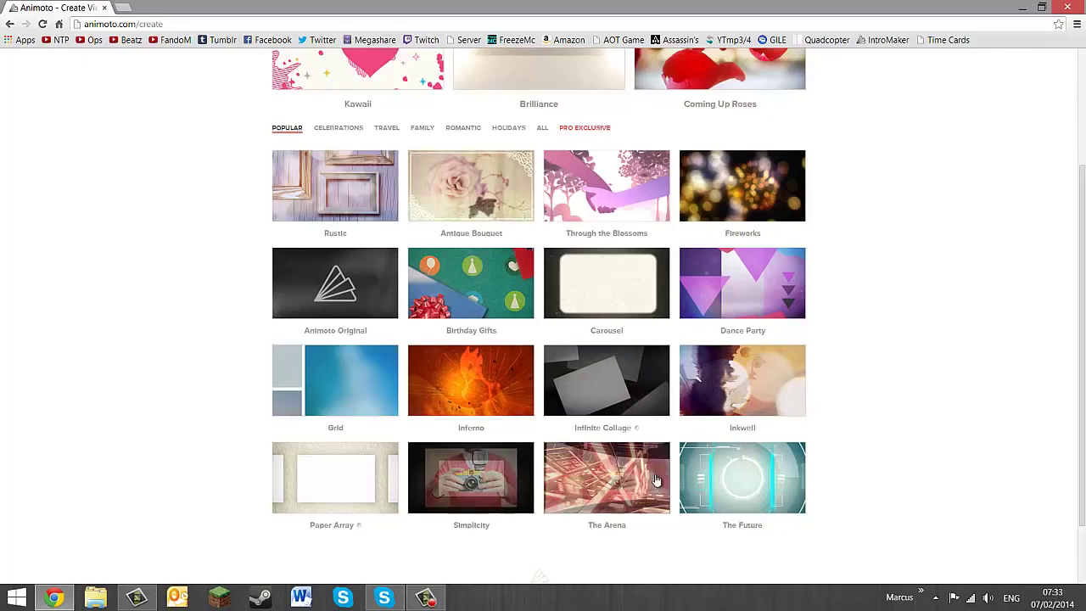
{"action": "left_click", "coordinate": [748, 475]}
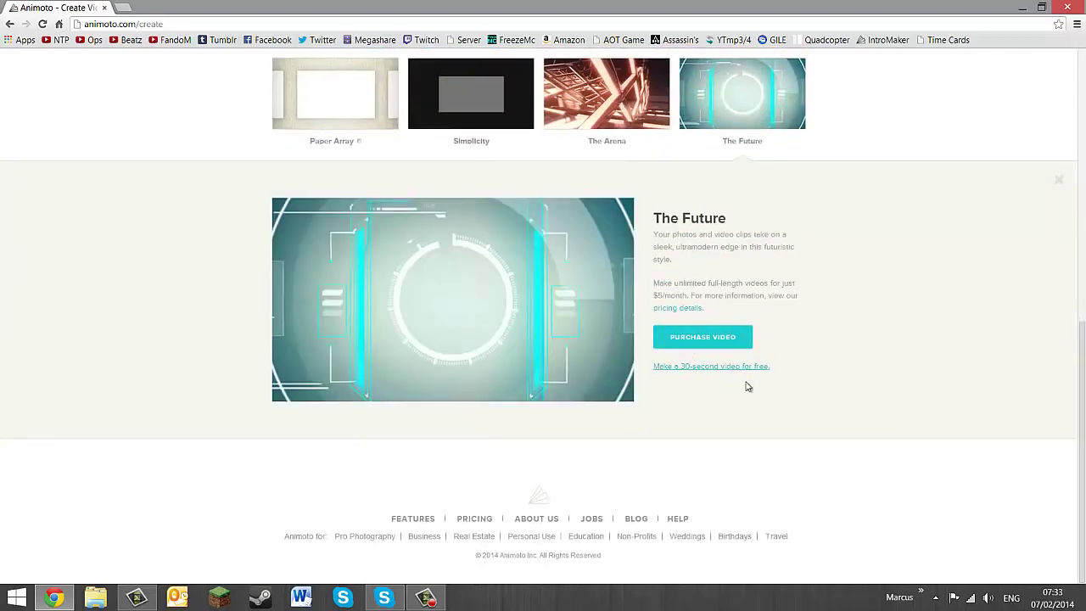
Begin a free 30-second The Future video and add a title slide reading 'TheTragicOps'.
{"action": "left_click", "coordinate": [717, 370]}
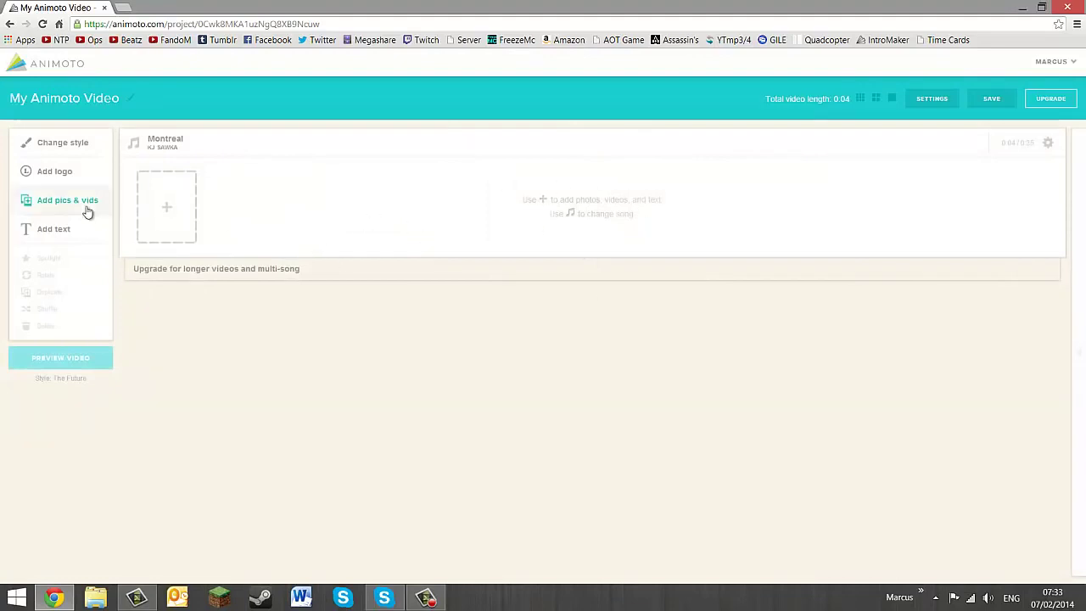
{"action": "left_click", "coordinate": [170, 231]}
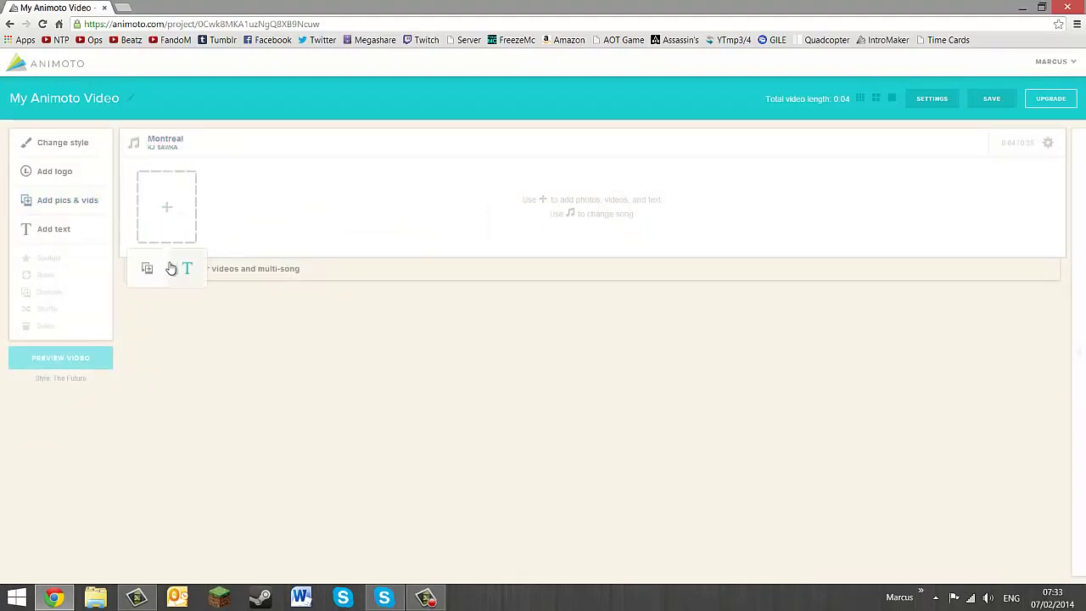
{"action": "left_click", "coordinate": [188, 268]}
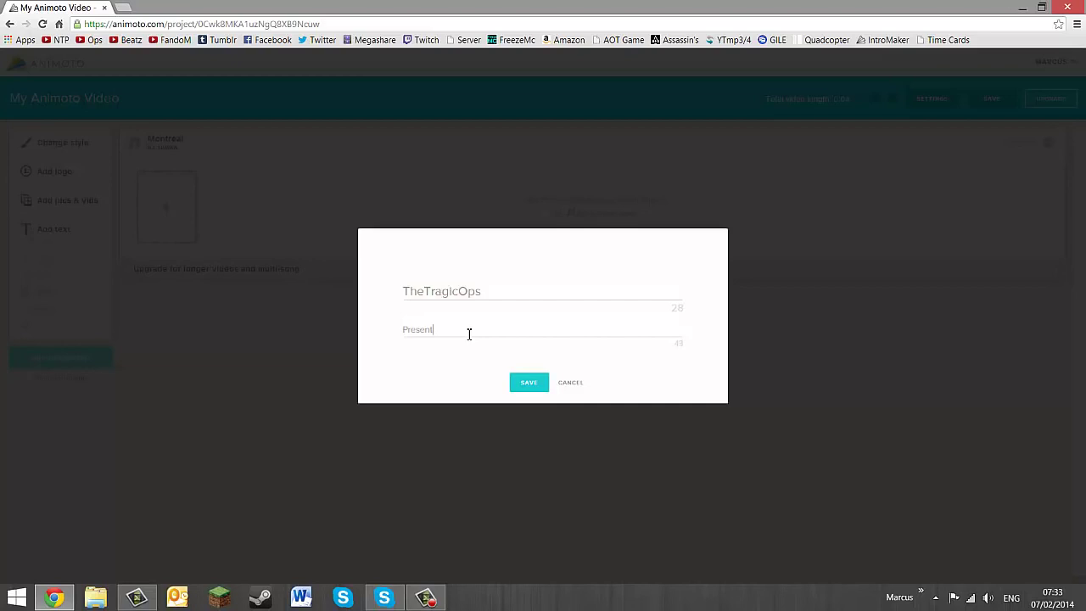
Save the title slide subtitled 'Presents' and upload picture A from the Pictures folder.
{"action": "left_click", "coordinate": [508, 385]}
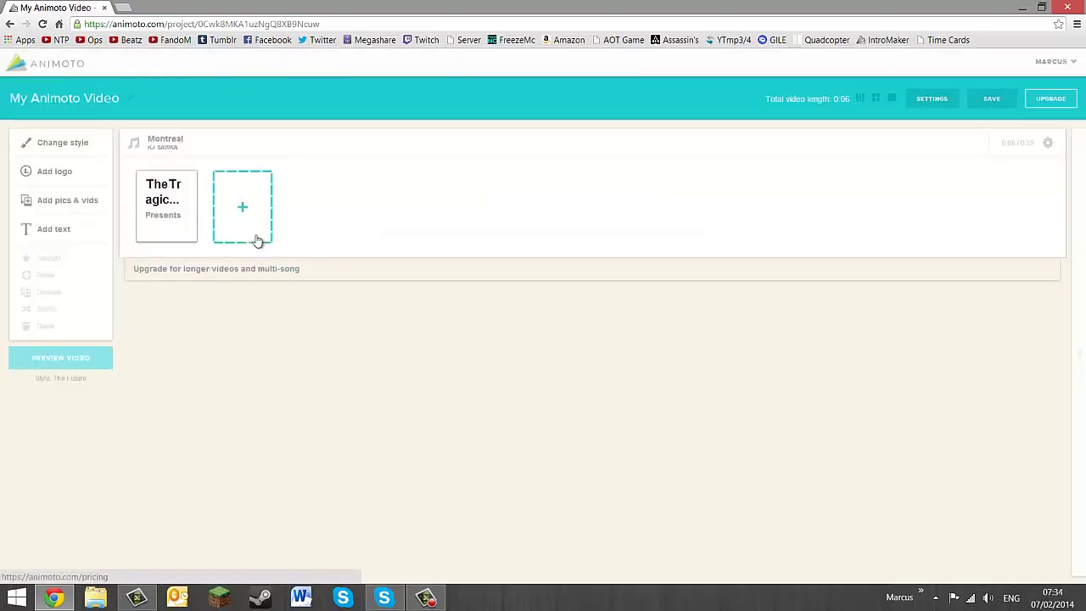
{"action": "mouse_move", "coordinate": [255, 239]}
{"action": "left_click", "coordinate": [235, 269]}
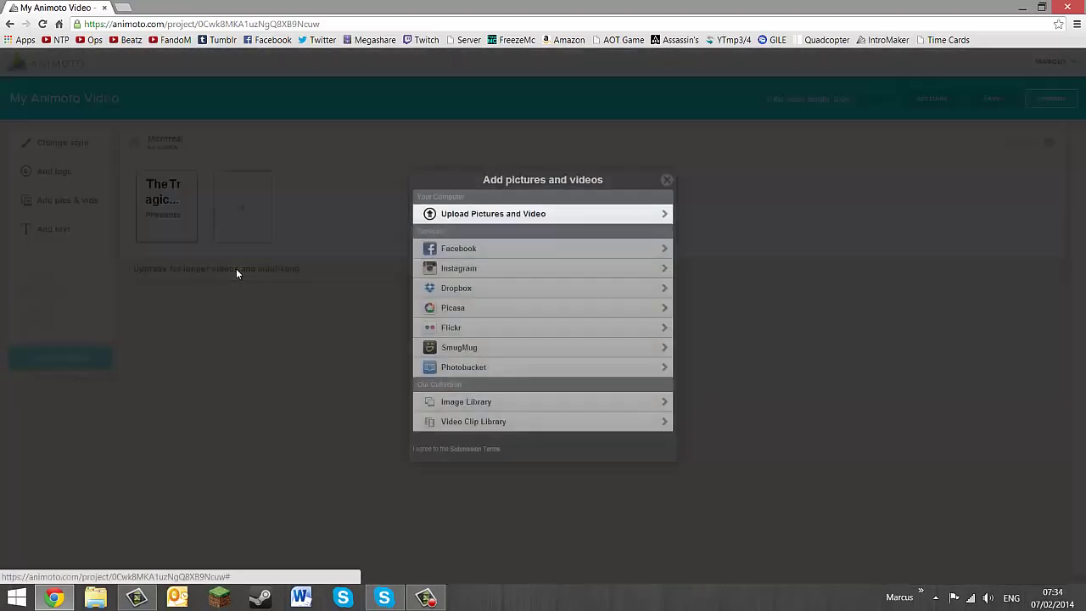
{"action": "left_click", "coordinate": [515, 217]}
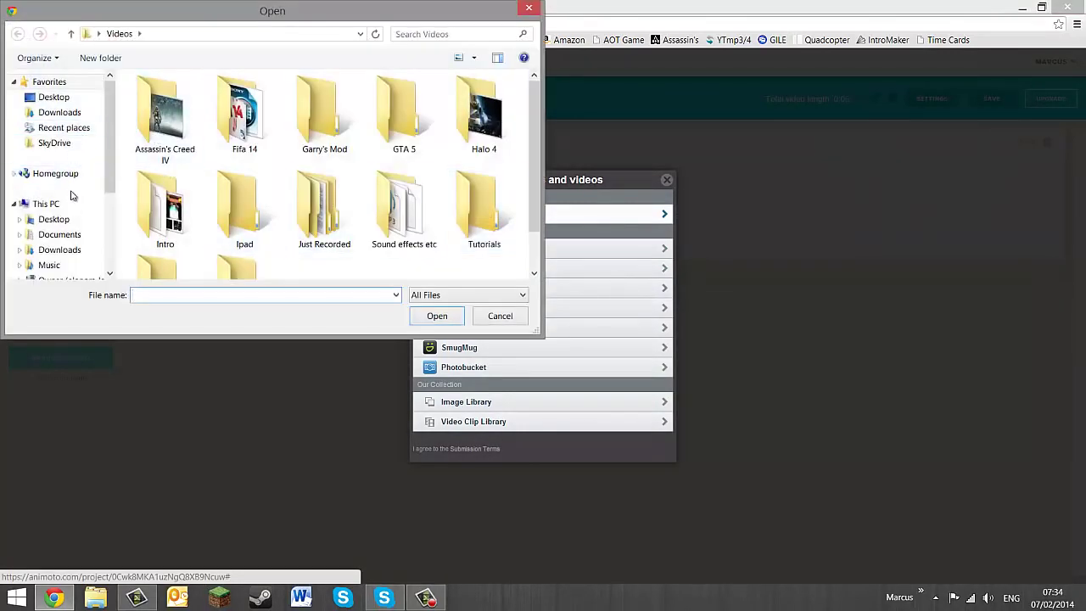
{"action": "scroll", "coordinate": [85, 242], "scroll_direction": "down", "scroll_amount": 2}
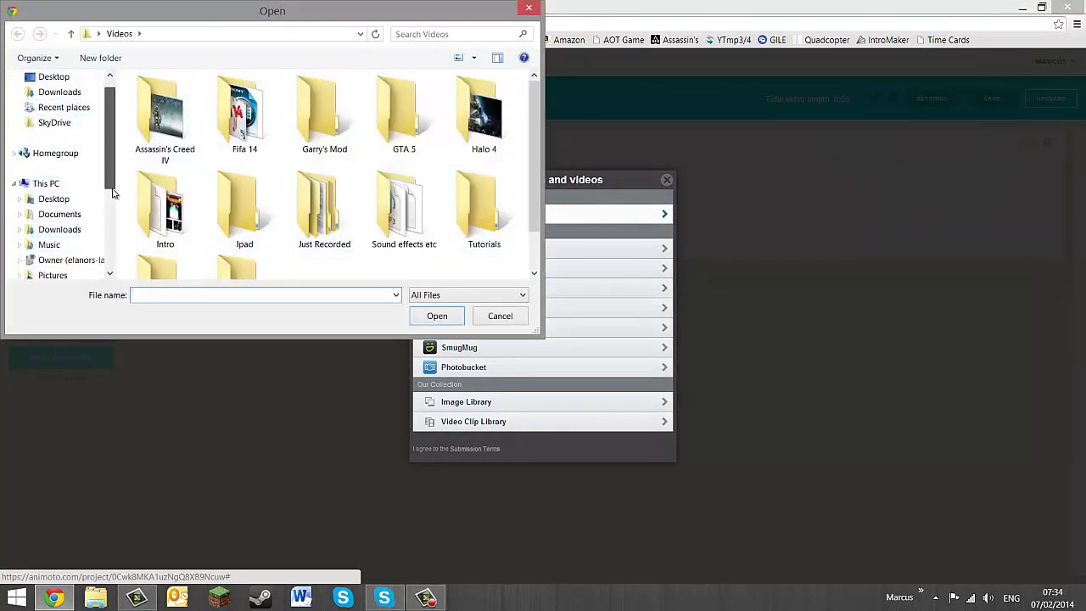
{"action": "left_click", "coordinate": [80, 247]}
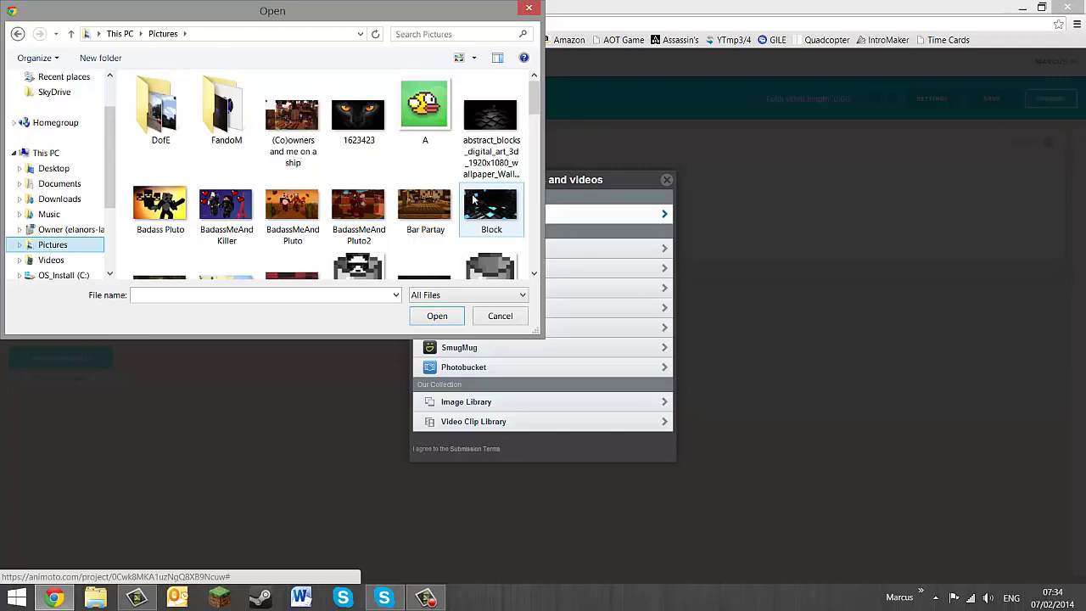
{"action": "double_click", "coordinate": [428, 104]}
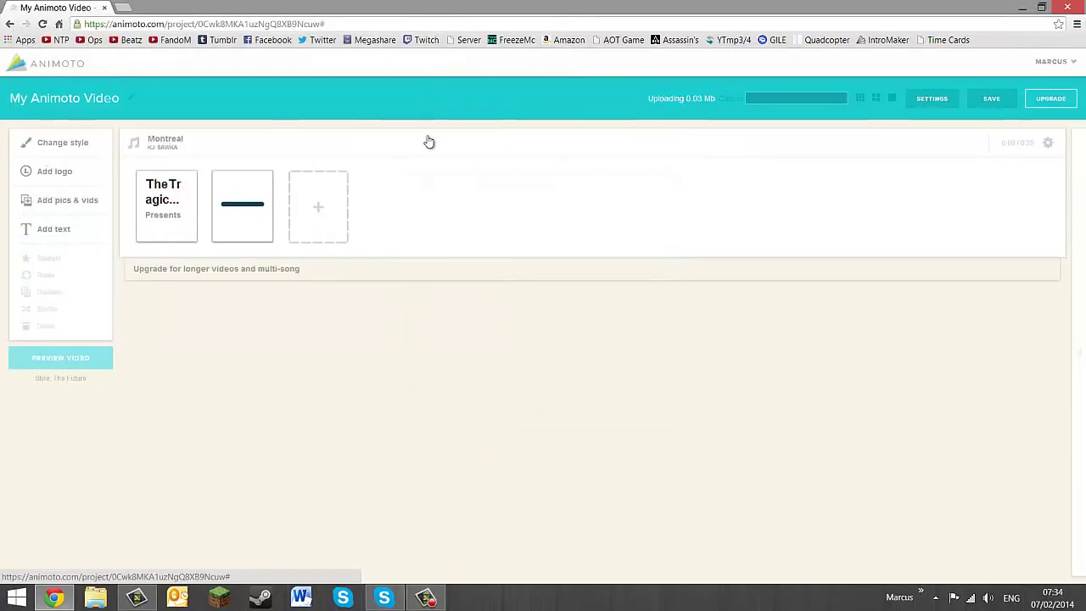
Add and save text slides 'DEATH', 'RAGE' and 'BROKEN PHONES' in sequence.
{"action": "left_click", "coordinate": [321, 213]}
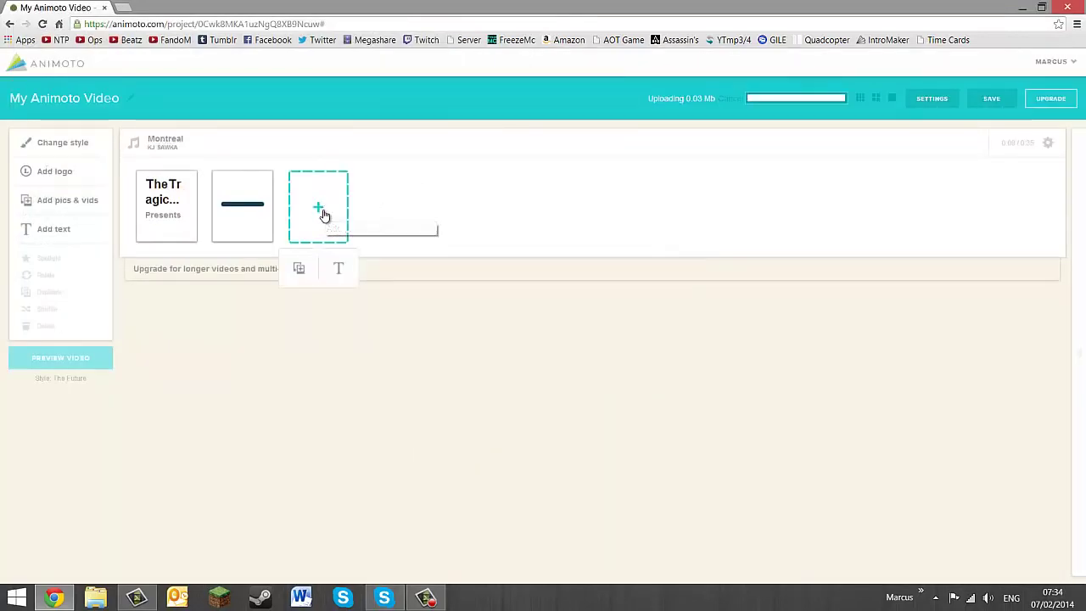
{"action": "left_click", "coordinate": [336, 271]}
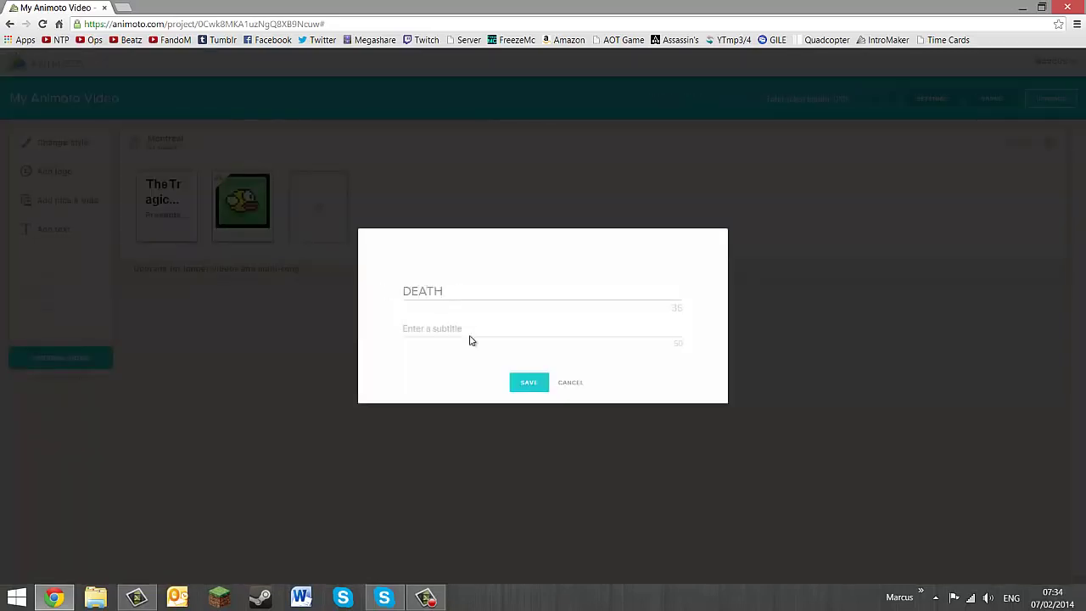
{"action": "left_click", "coordinate": [540, 388]}
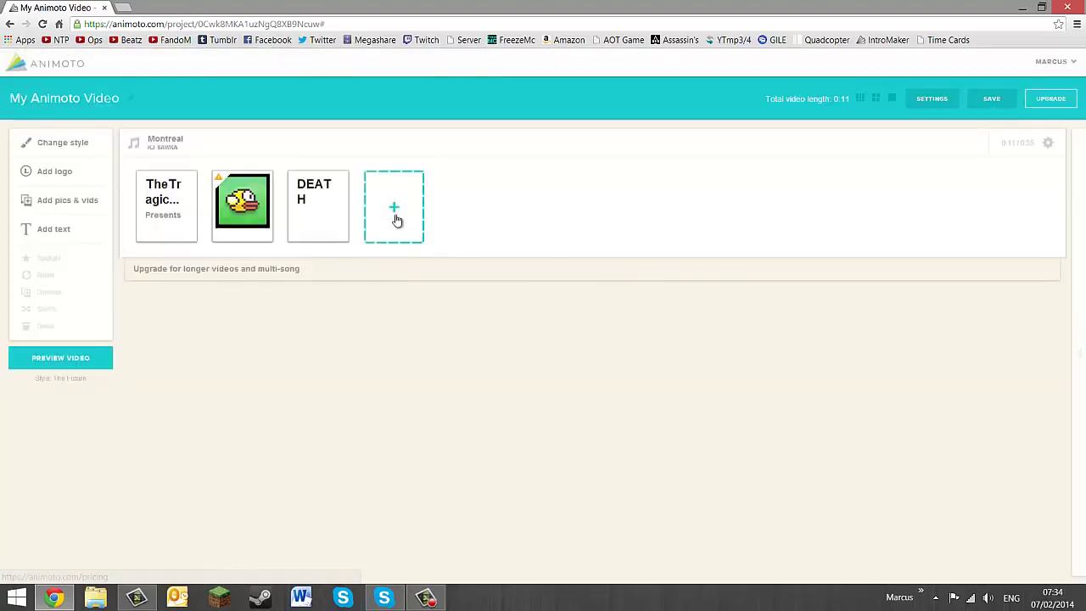
{"action": "left_click", "coordinate": [397, 217]}
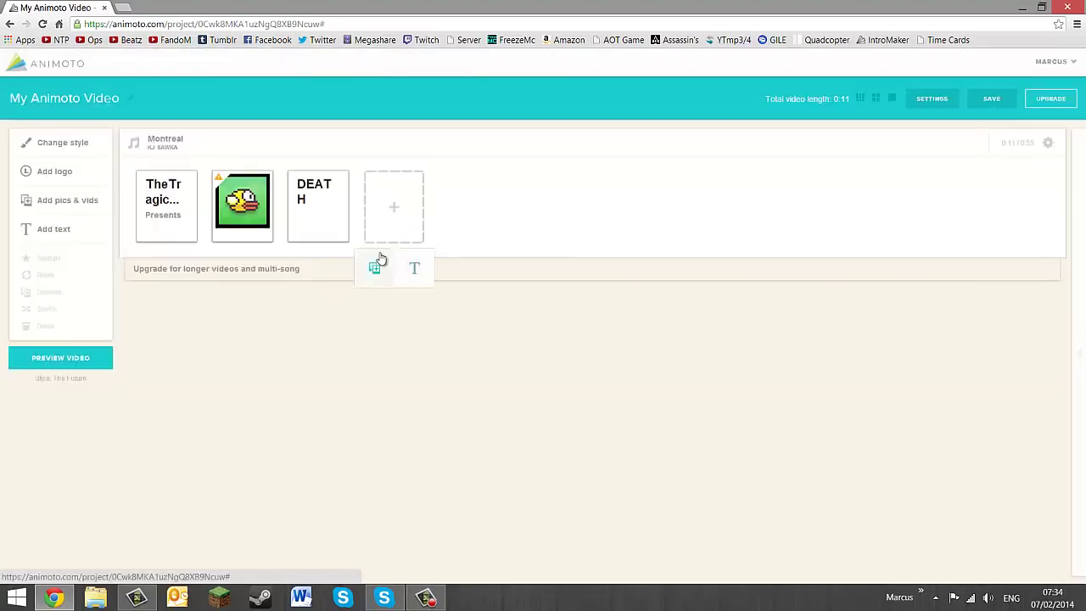
{"action": "left_click", "coordinate": [416, 270]}
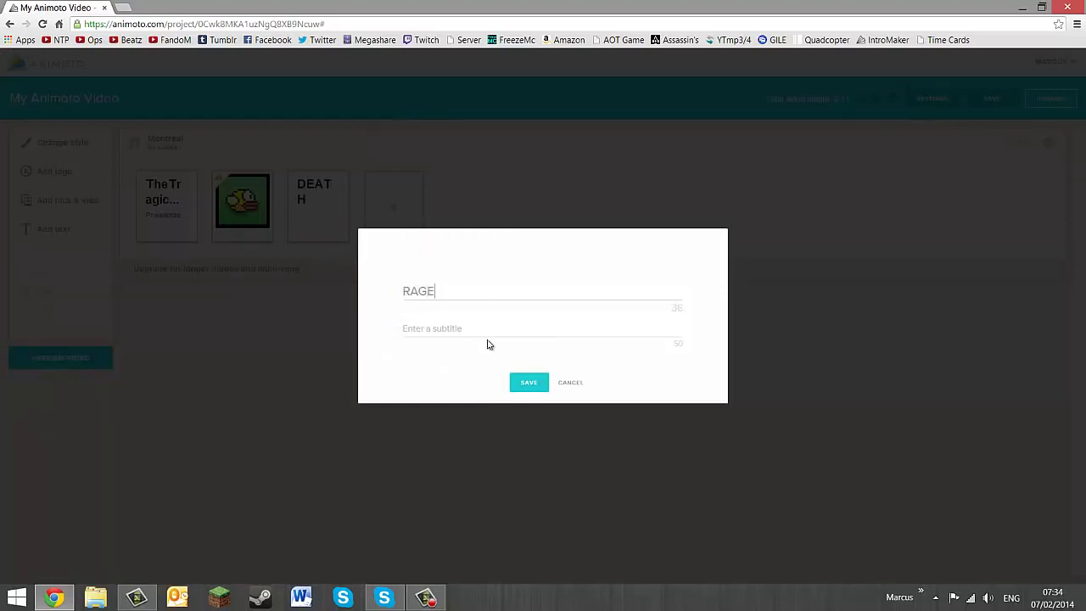
{"action": "left_click", "coordinate": [517, 381]}
{"action": "left_click", "coordinate": [480, 233]}
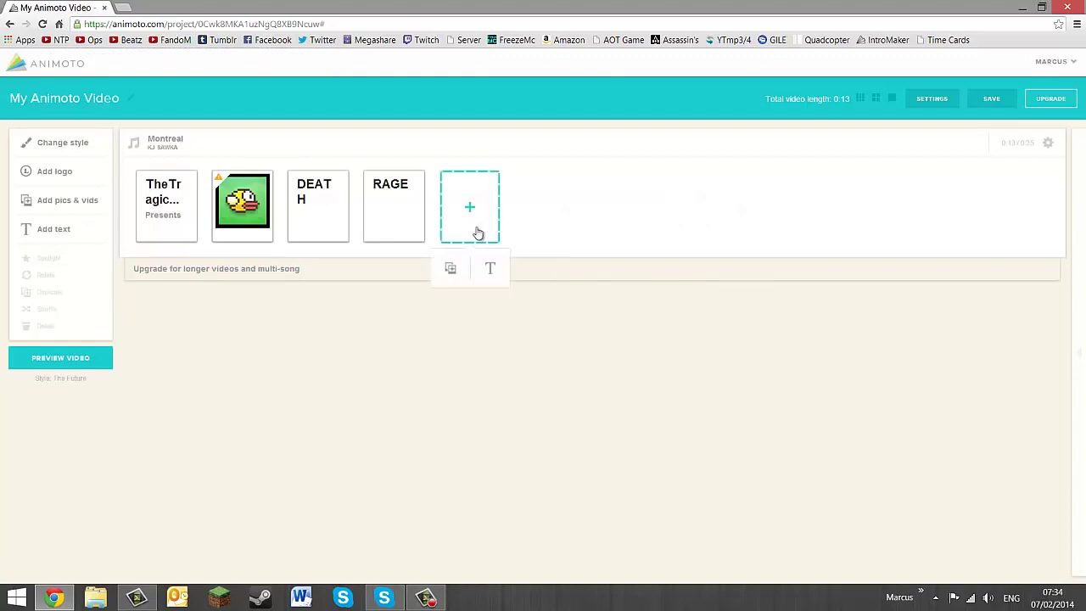
{"action": "left_click", "coordinate": [482, 270]}
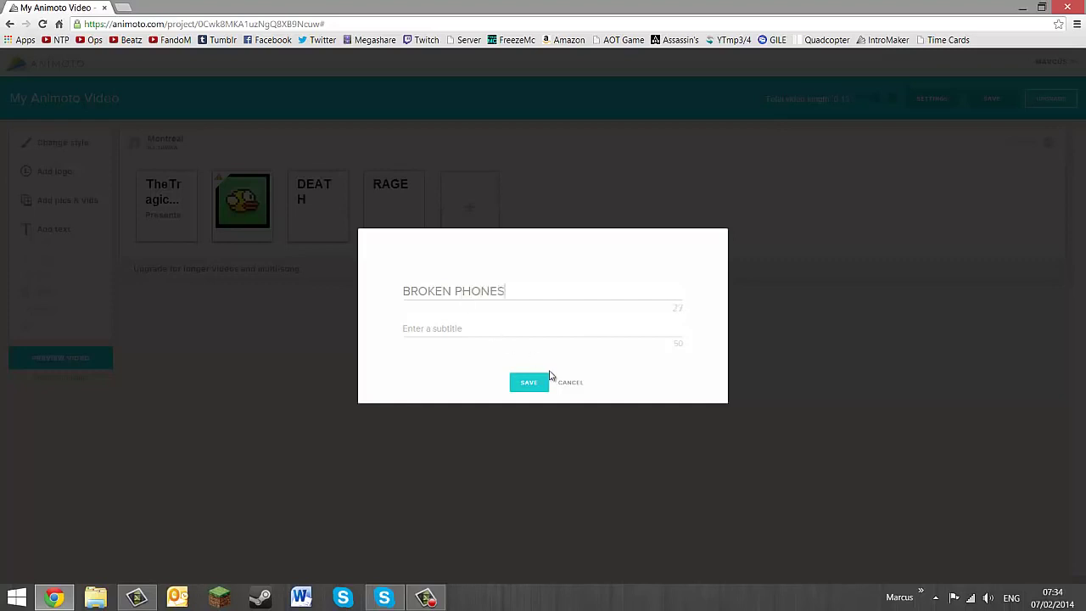
{"action": "left_click", "coordinate": [531, 383]}
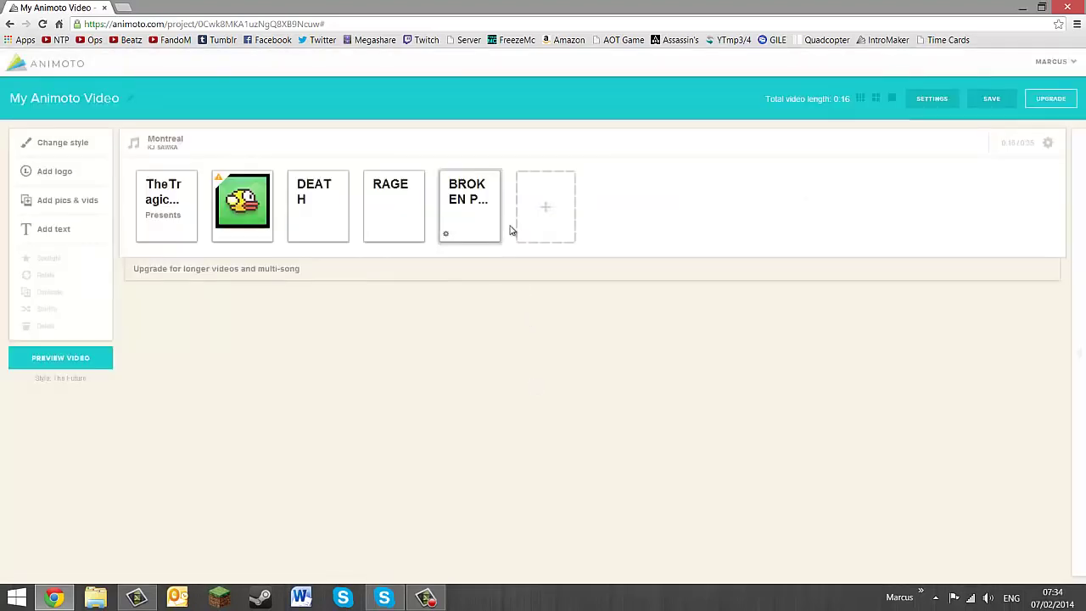
Upload Channel Art Avatar from Pictures after BROKEN PHONES, then open the first picture slide.
{"action": "mouse_move", "coordinate": [531, 262]}
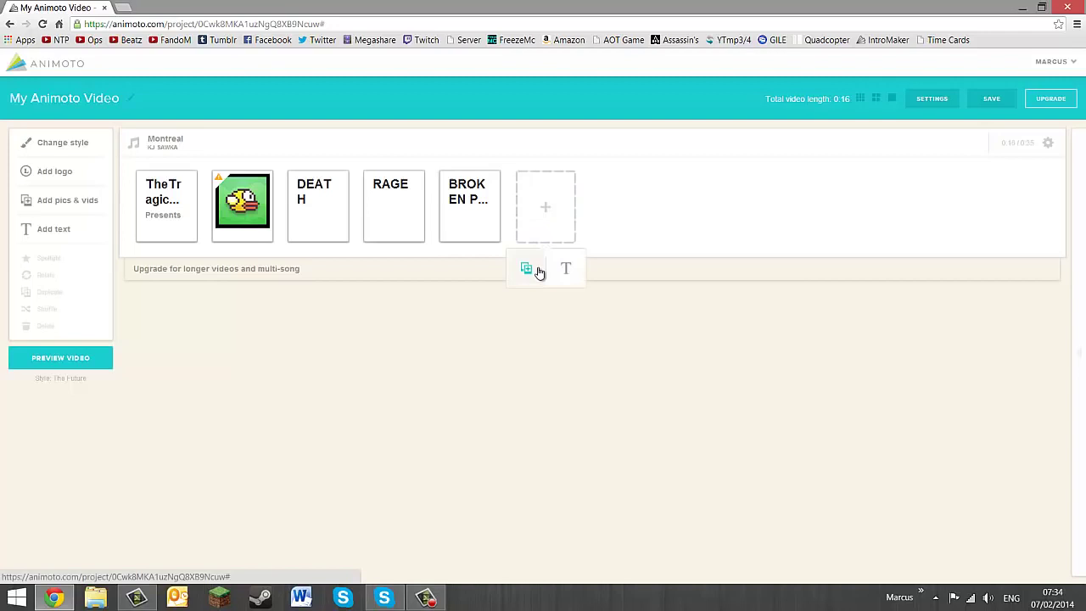
{"action": "left_click", "coordinate": [527, 269]}
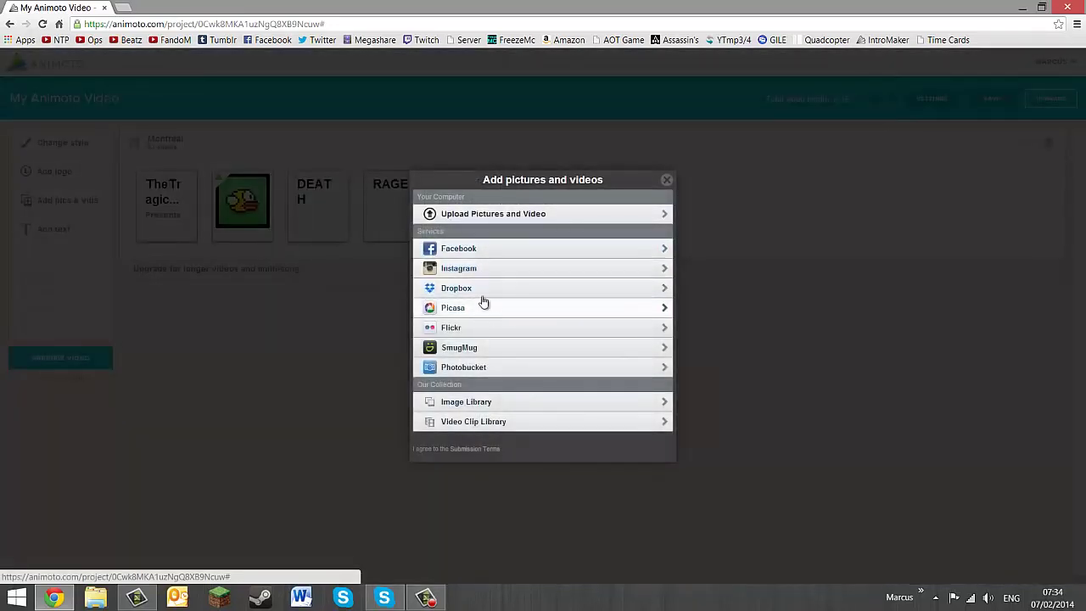
{"action": "left_click", "coordinate": [490, 214]}
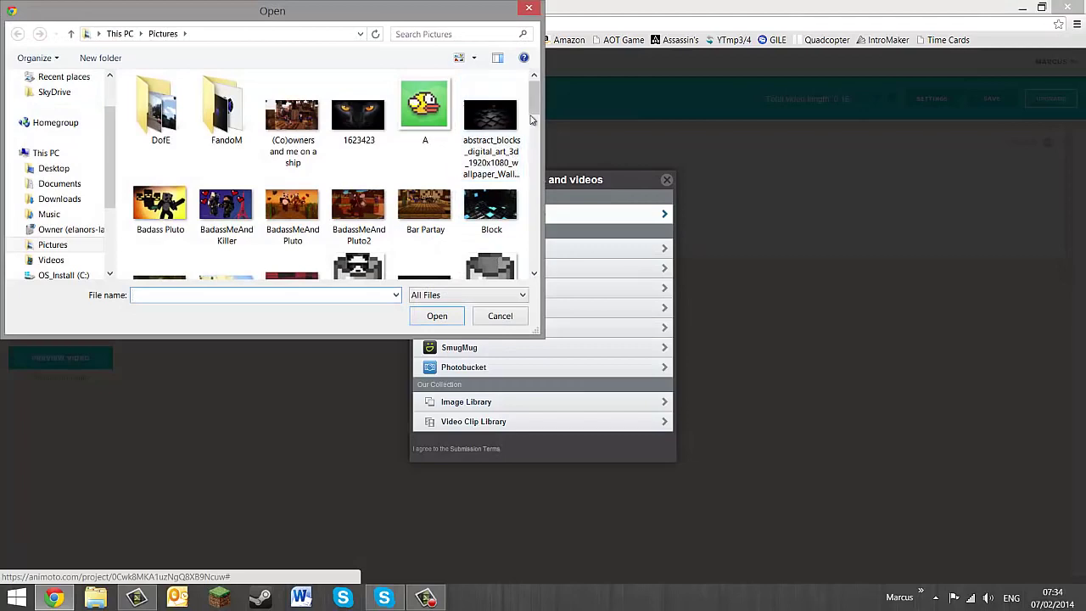
{"action": "left_click_drag", "start_coordinate": [540, 110], "coordinate": [542, 111]}
{"action": "left_click", "coordinate": [363, 261]}
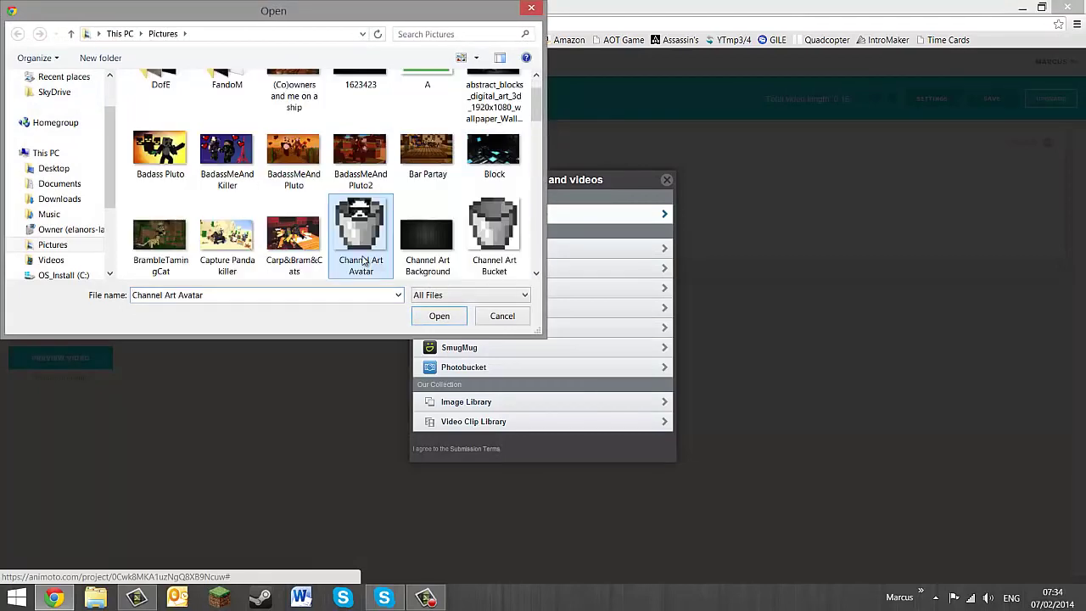
{"action": "double_click", "coordinate": [362, 215]}
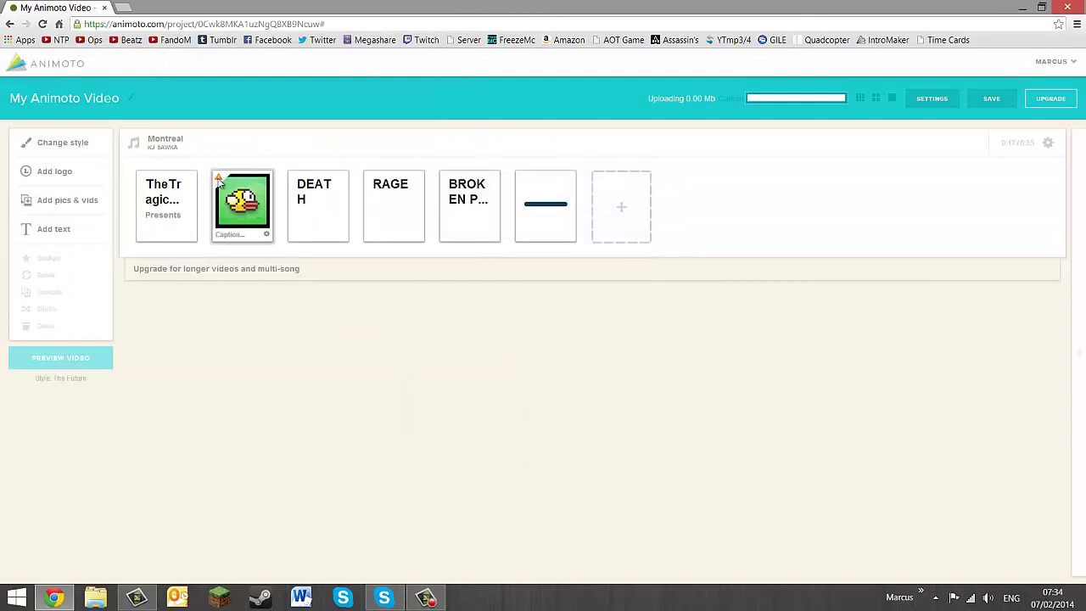
{"action": "left_click", "coordinate": [218, 179]}
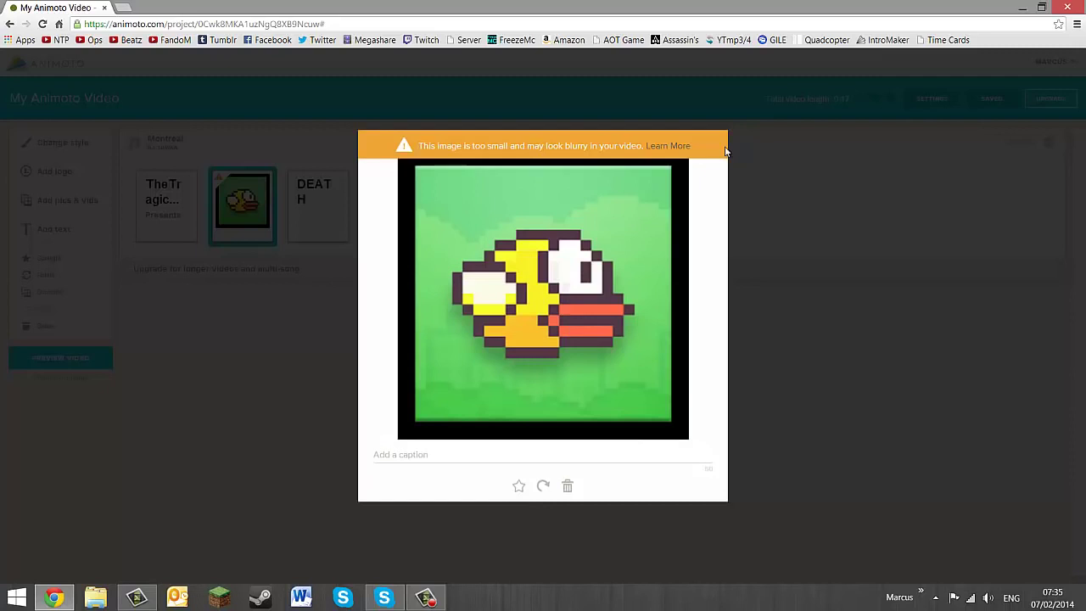
Close the picture editor and upload Channel Art Finished as the final slide.
{"action": "left_click", "coordinate": [296, 405]}
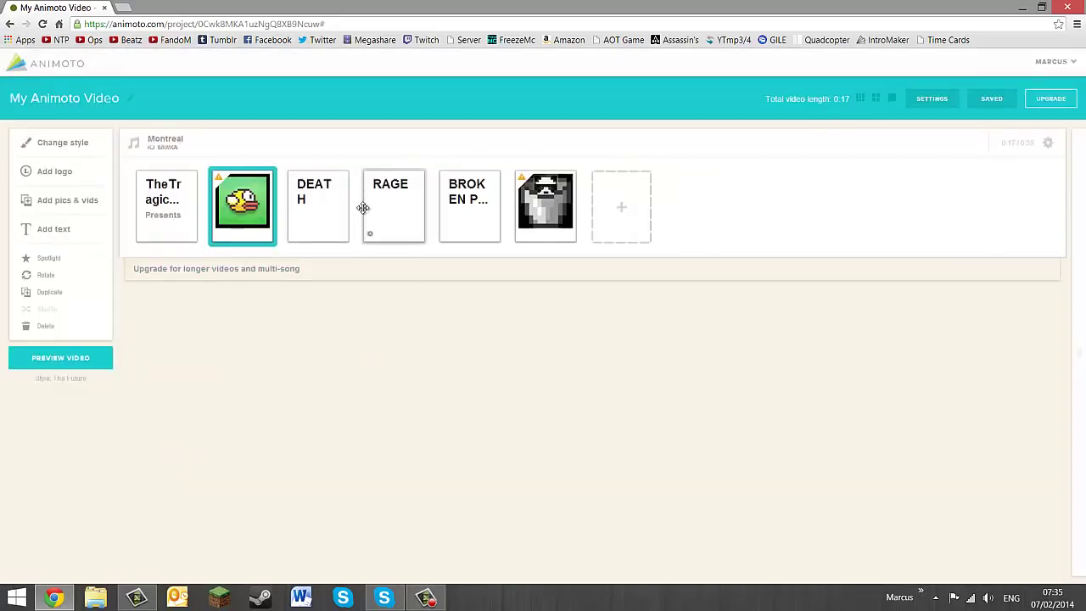
{"action": "mouse_move", "coordinate": [606, 226]}
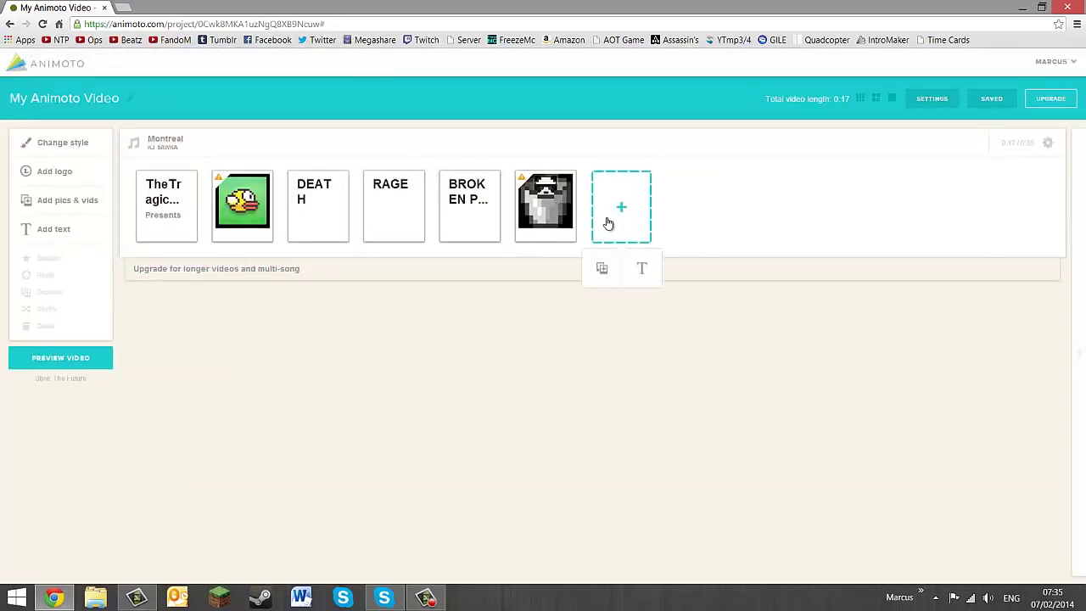
{"action": "left_click", "coordinate": [608, 268]}
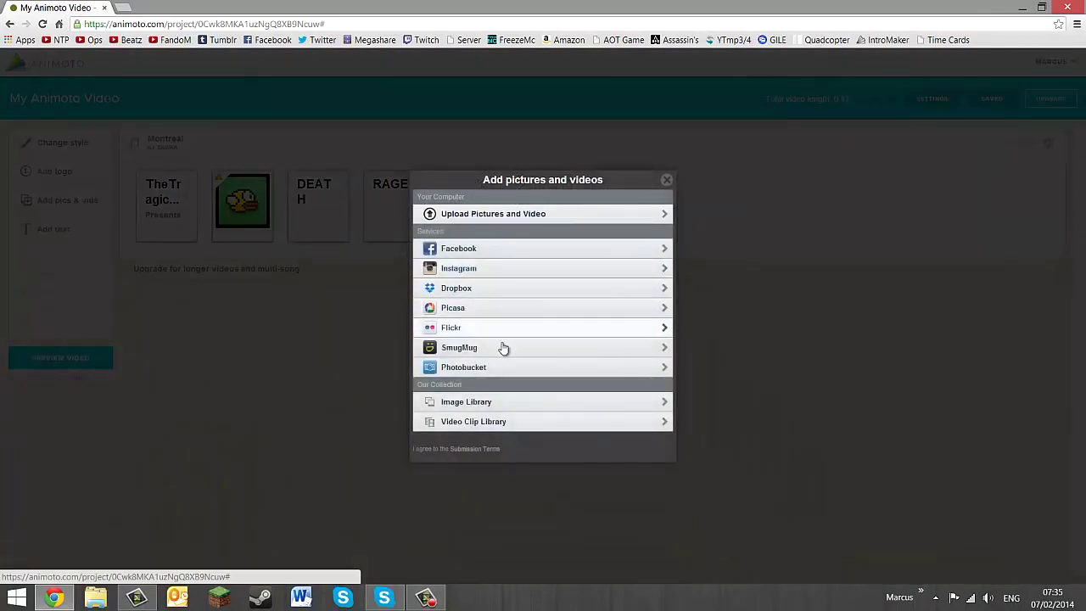
{"action": "left_click", "coordinate": [502, 215]}
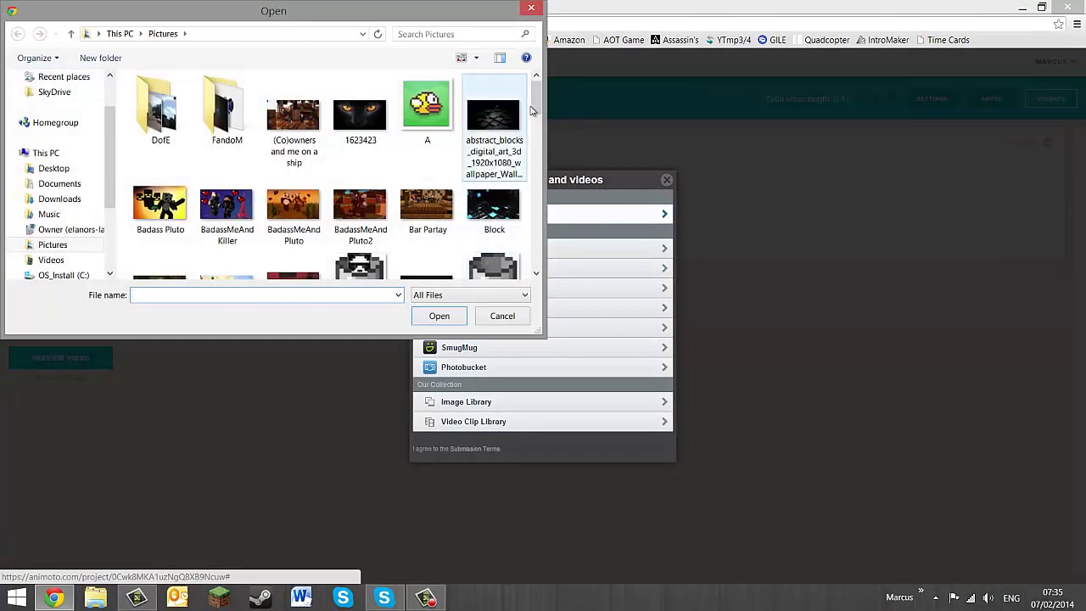
{"action": "left_click_drag", "start_coordinate": [535, 110], "coordinate": [537, 146]}
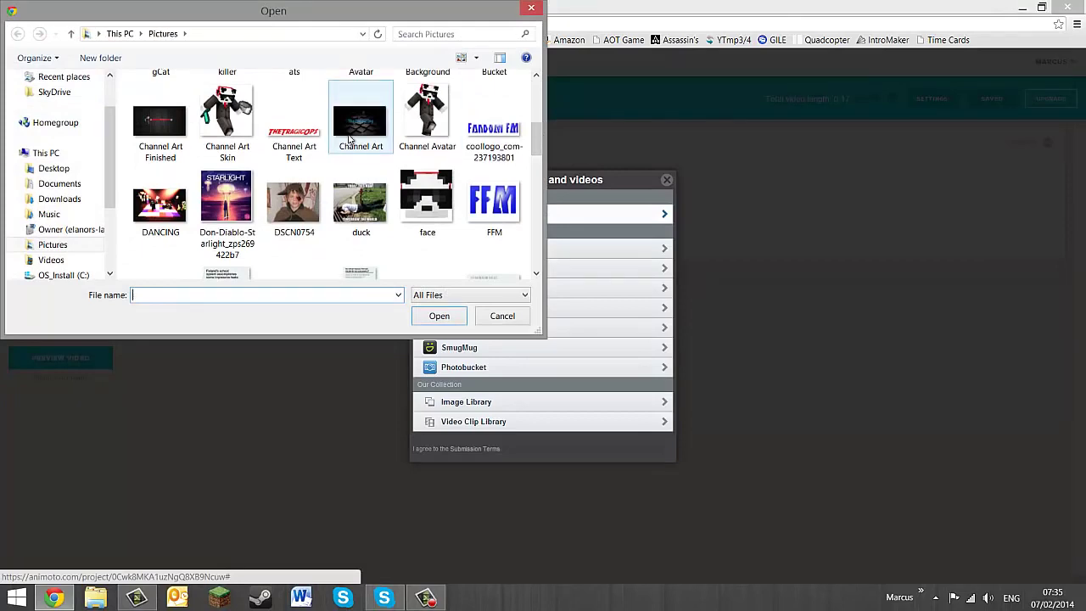
{"action": "double_click", "coordinate": [161, 124]}
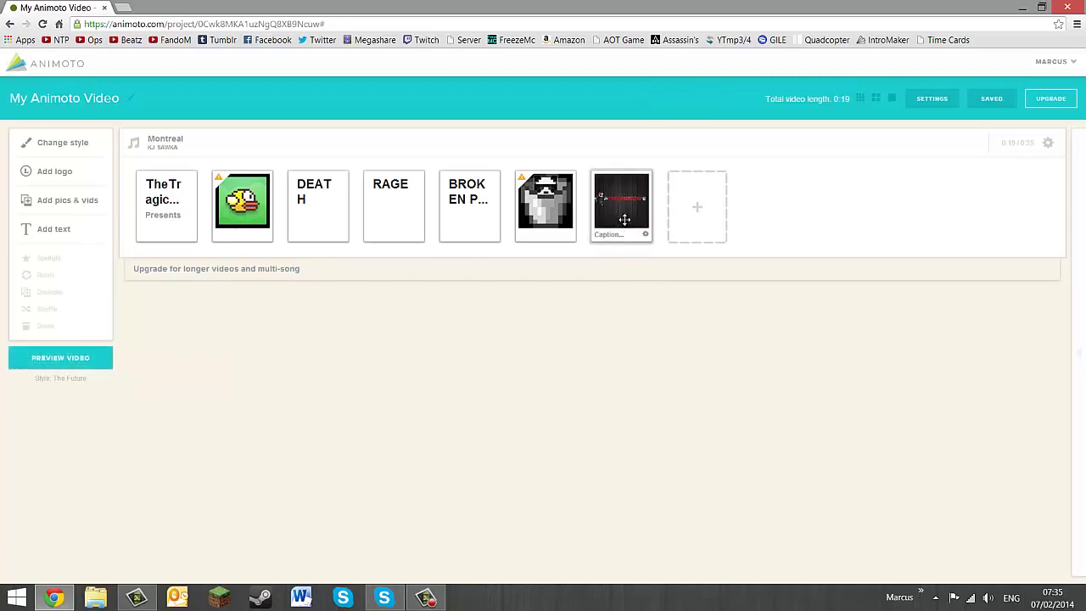
Caption the Channel Art Finished slide 'Enjoy' and save it.
{"action": "left_click", "coordinate": [614, 240]}
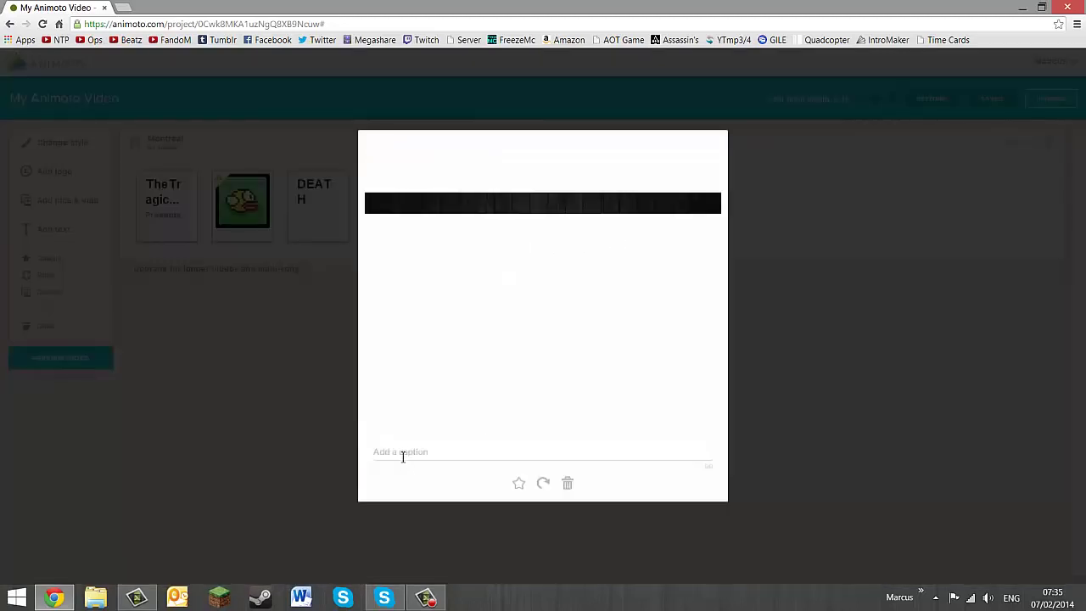
{"action": "type", "text": "Enjoy"}
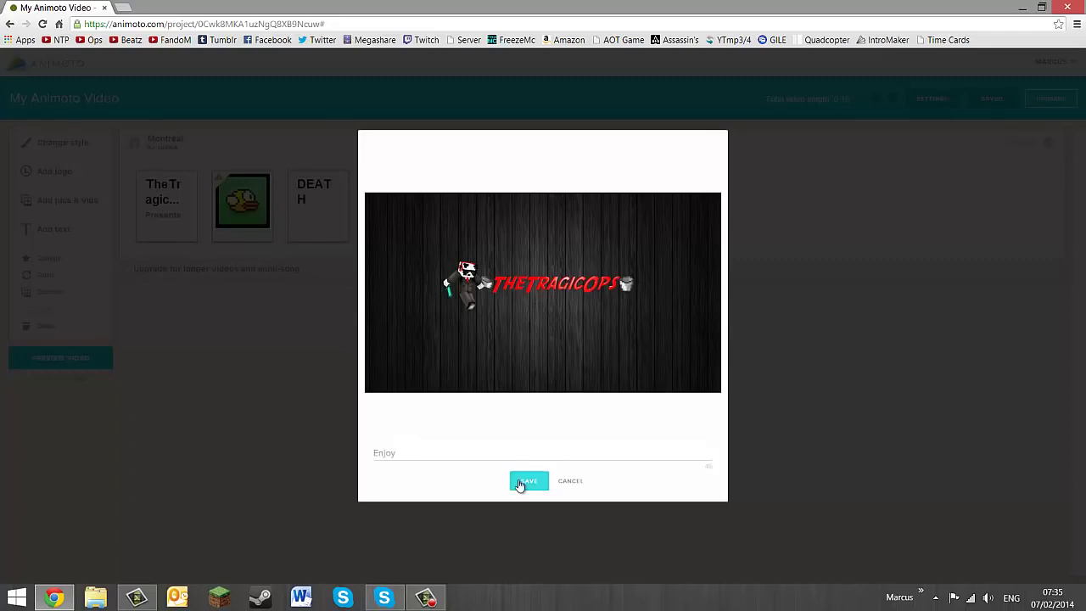
{"action": "left_click", "coordinate": [518, 481]}
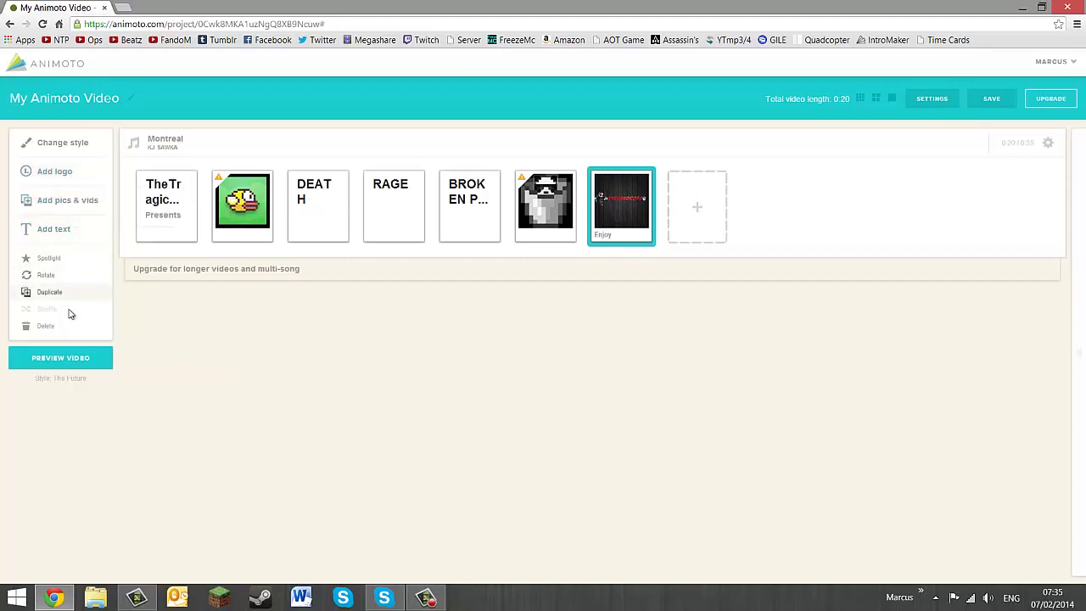
Open the video preview and enter title 'Fappy Bird' with description 'SBUHSDCBNSD'.
{"action": "left_click", "coordinate": [73, 368]}
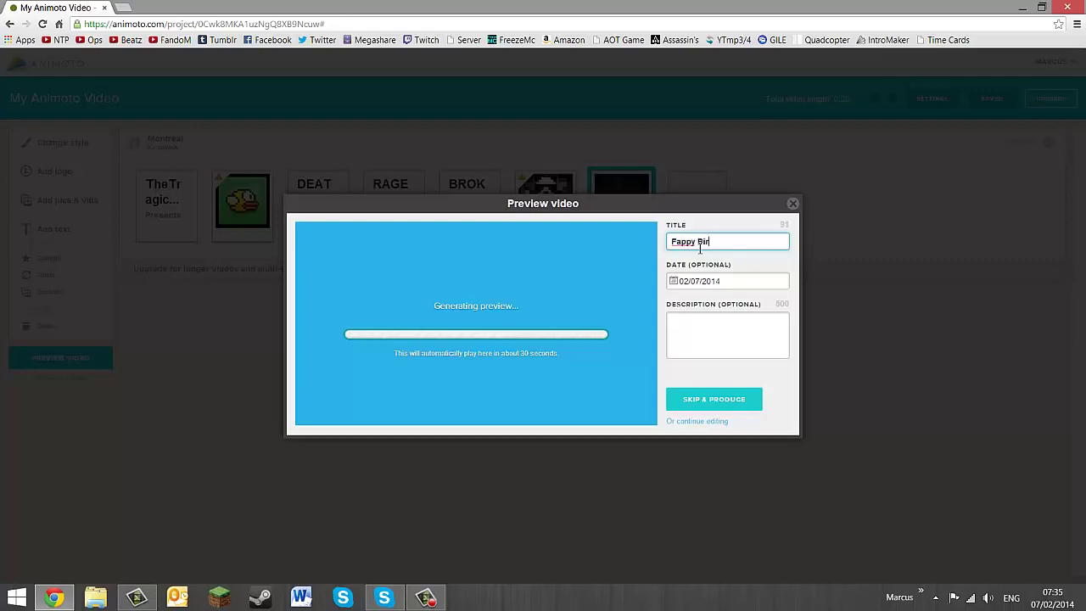
{"action": "left_click", "coordinate": [714, 334]}
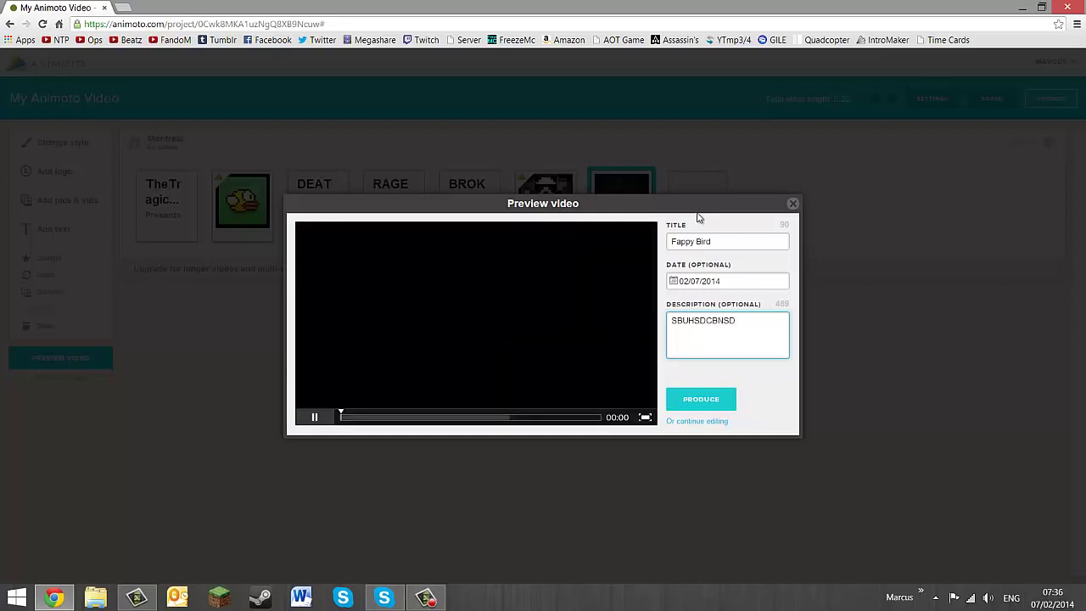
Play the preview, then produce the Fappy Bird video and wait for its 00:23 video page.
{"action": "left_click", "coordinate": [520, 294]}
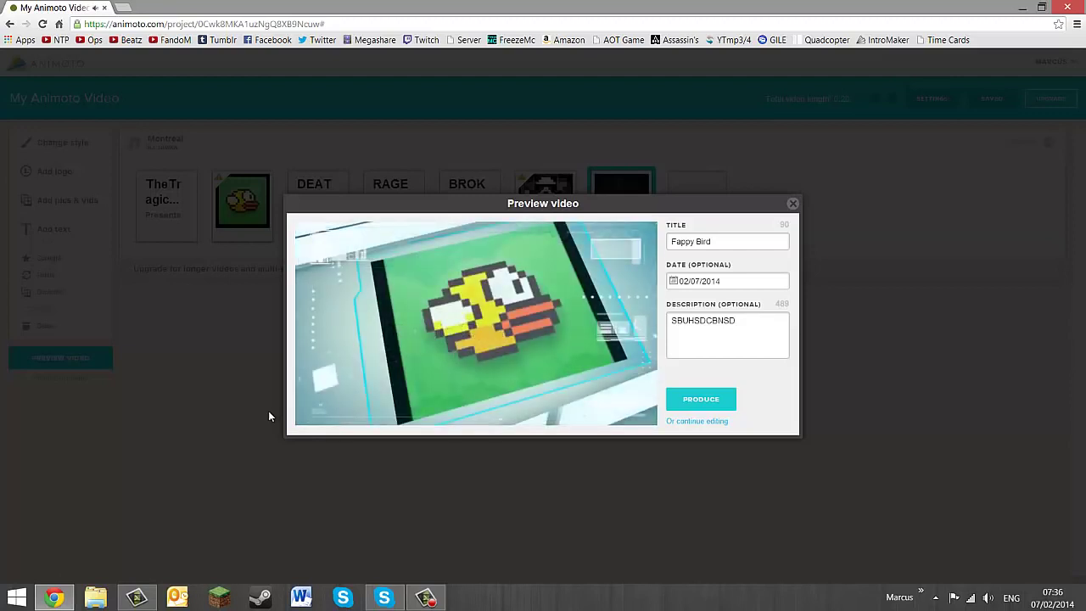
{"action": "mouse_move", "coordinate": [325, 387]}
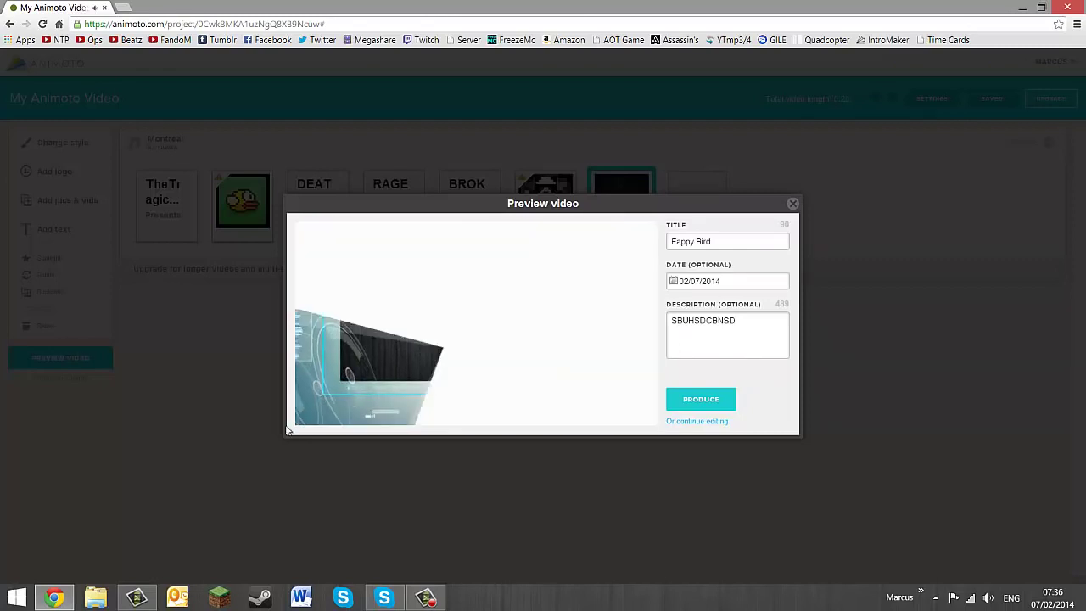
{"action": "left_click", "coordinate": [695, 406]}
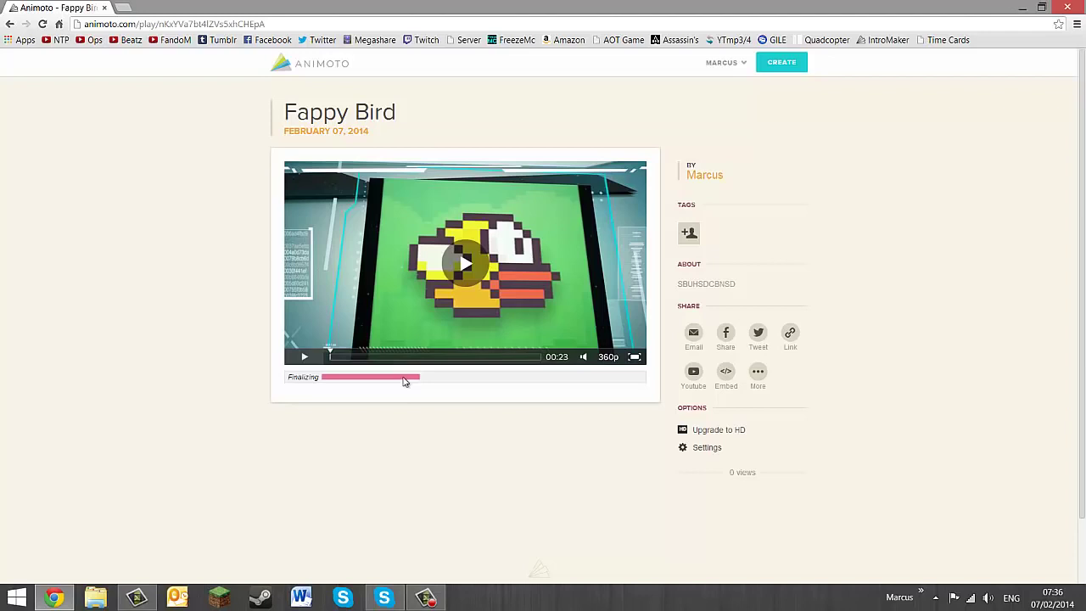
Begin exporting the Fappy Bird video to YouTube, close the notice, and open a new tab.
{"action": "left_click", "coordinate": [609, 356]}
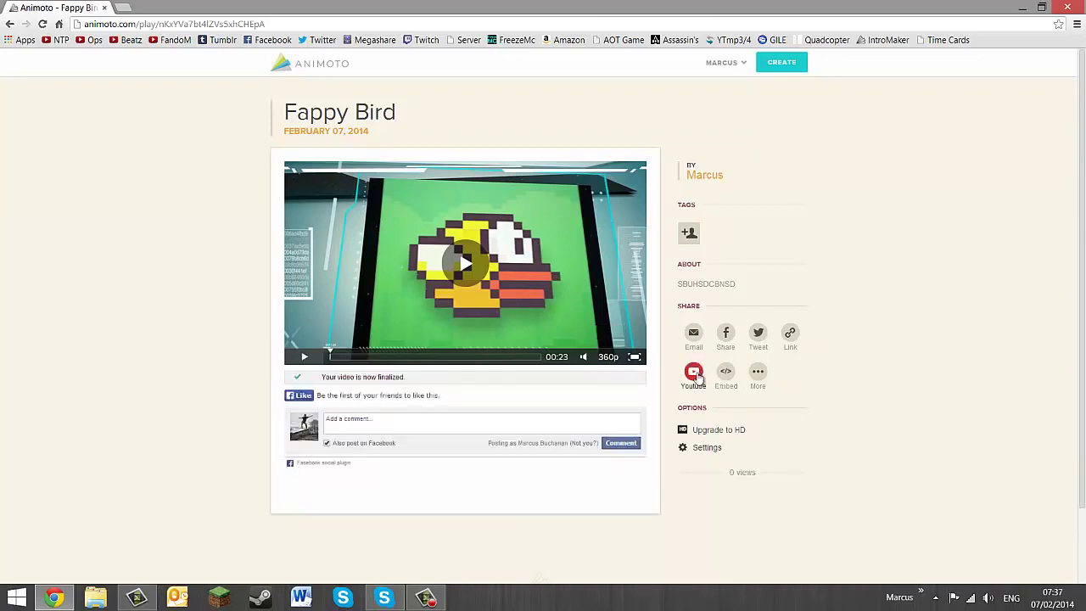
{"action": "left_click", "coordinate": [694, 374]}
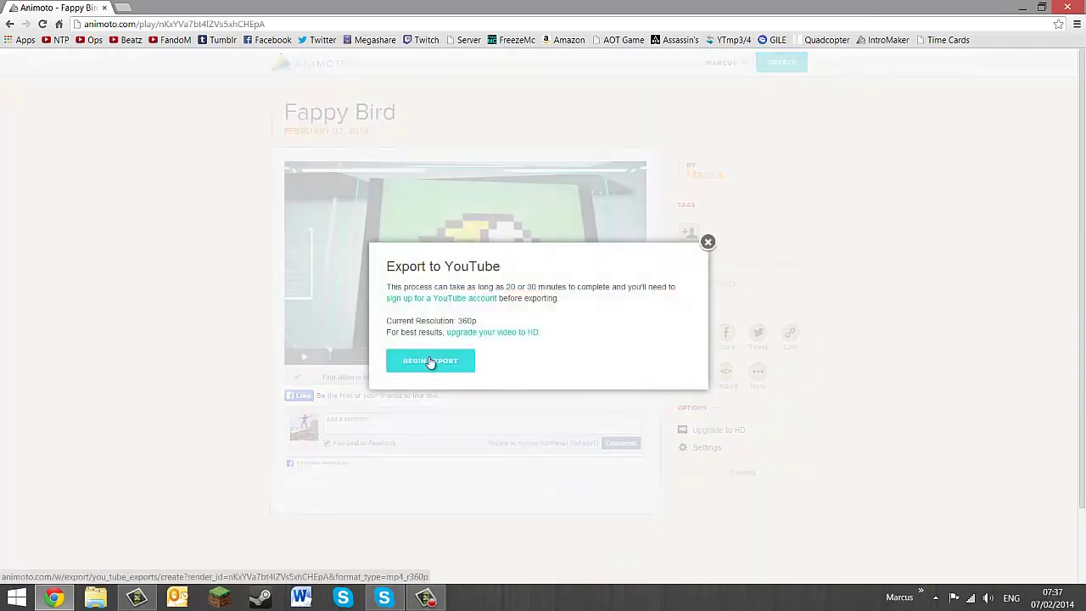
{"action": "left_click", "coordinate": [430, 362]}
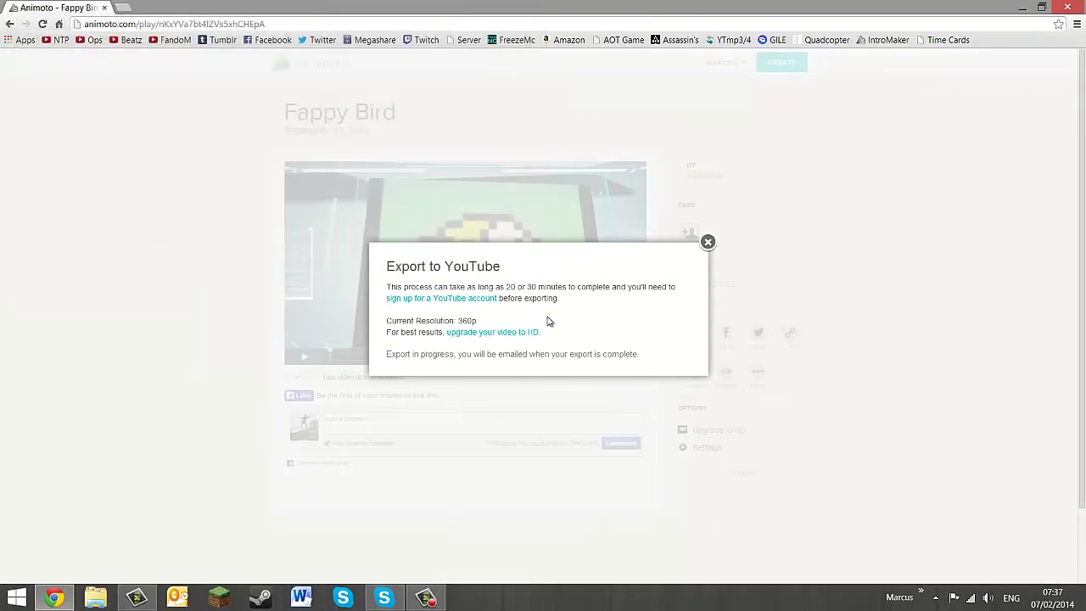
{"action": "left_click", "coordinate": [708, 243]}
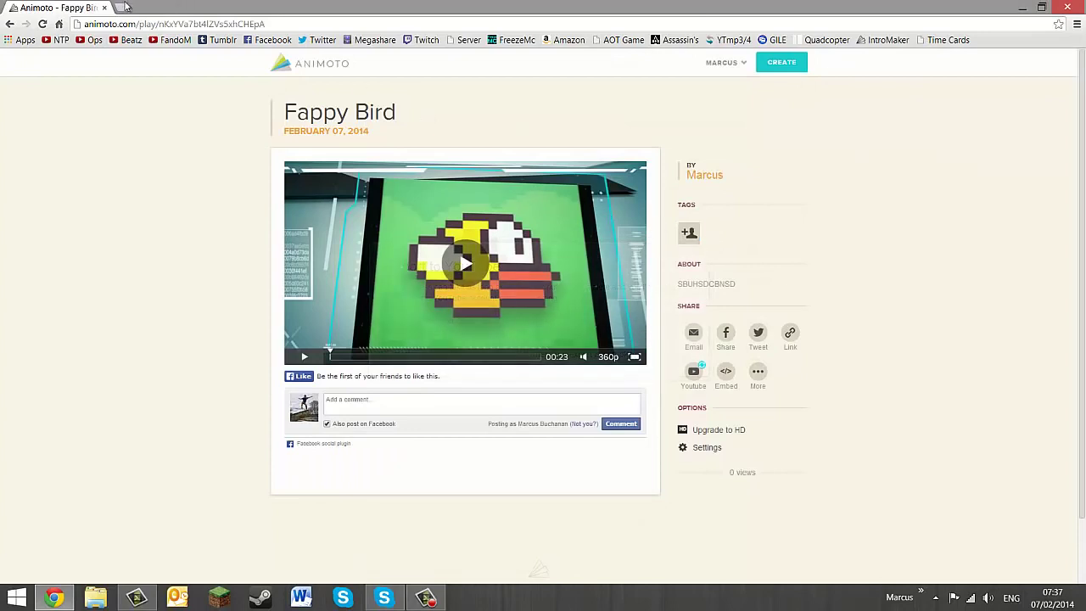
{"action": "left_click", "coordinate": [125, 6]}
Go to the TheTragicOps YouTube channel page via the Ops bookmark.
{"action": "left_click", "coordinate": [91, 40]}
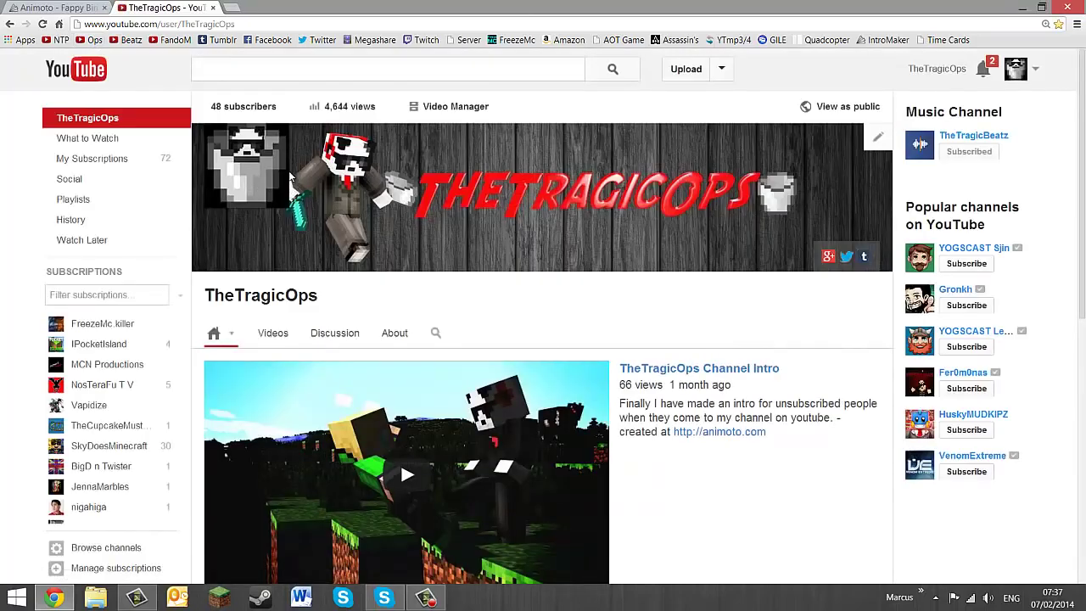
{"action": "scroll", "coordinate": [290, 176], "scroll_direction": "down", "scroll_amount": 1}
{"action": "scroll", "coordinate": [290, 176], "scroll_direction": "up", "scroll_amount": 1}
Dismiss both shared-video notifications and close the emptied notifications panel.
{"action": "left_click", "coordinate": [995, 74]}
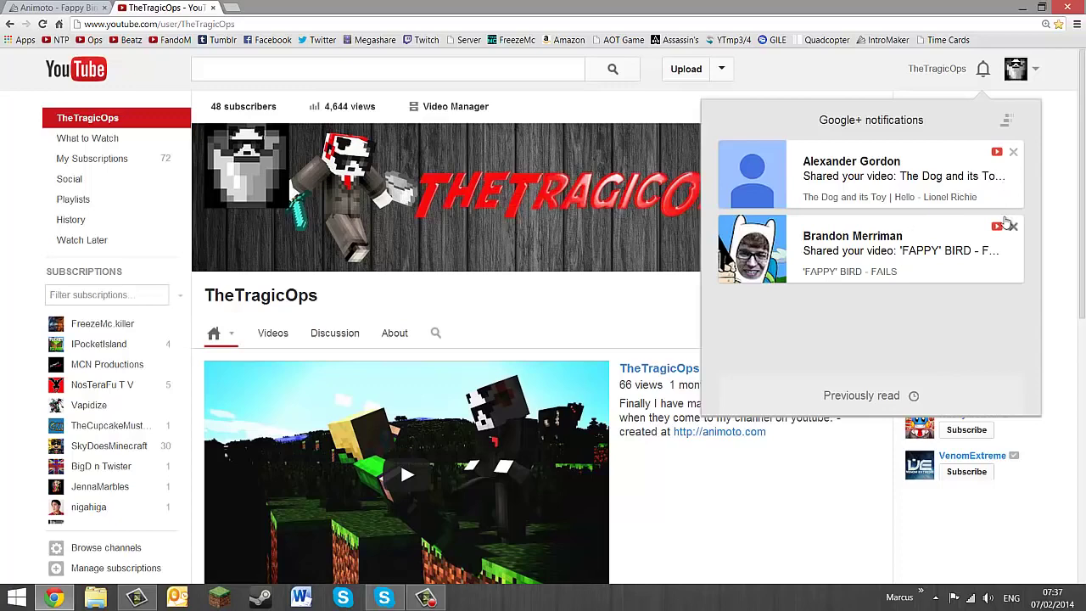
{"action": "left_click", "coordinate": [1012, 227]}
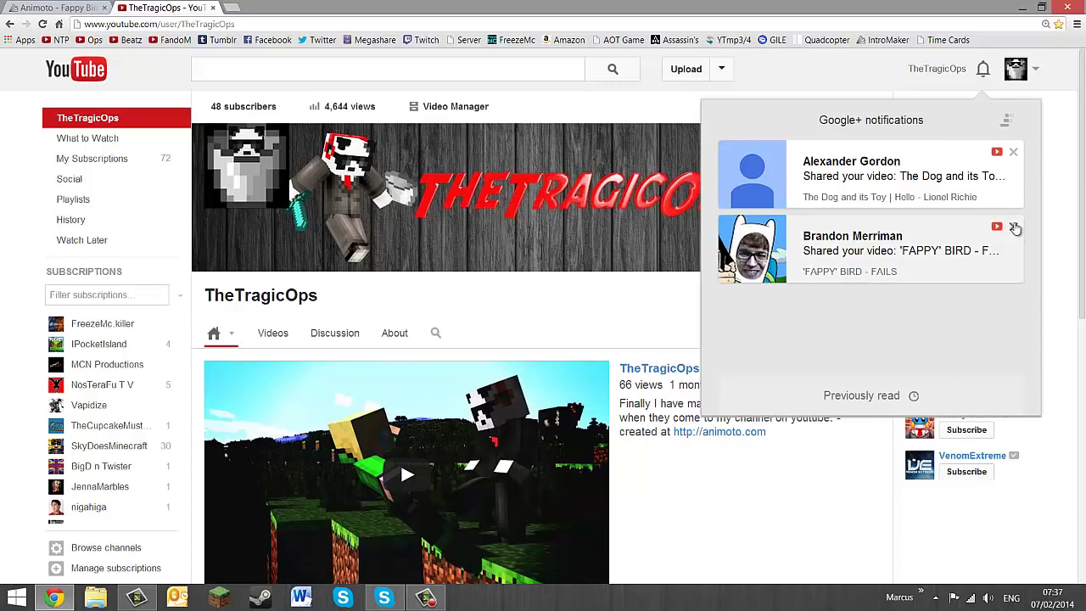
{"action": "left_click", "coordinate": [1013, 152]}
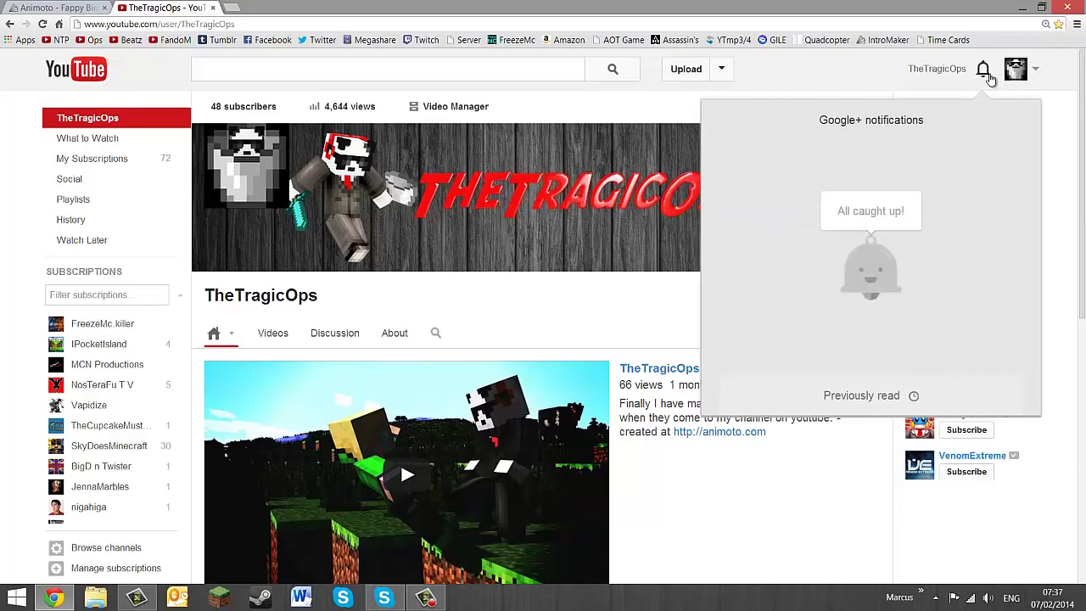
{"action": "left_click", "coordinate": [990, 74]}
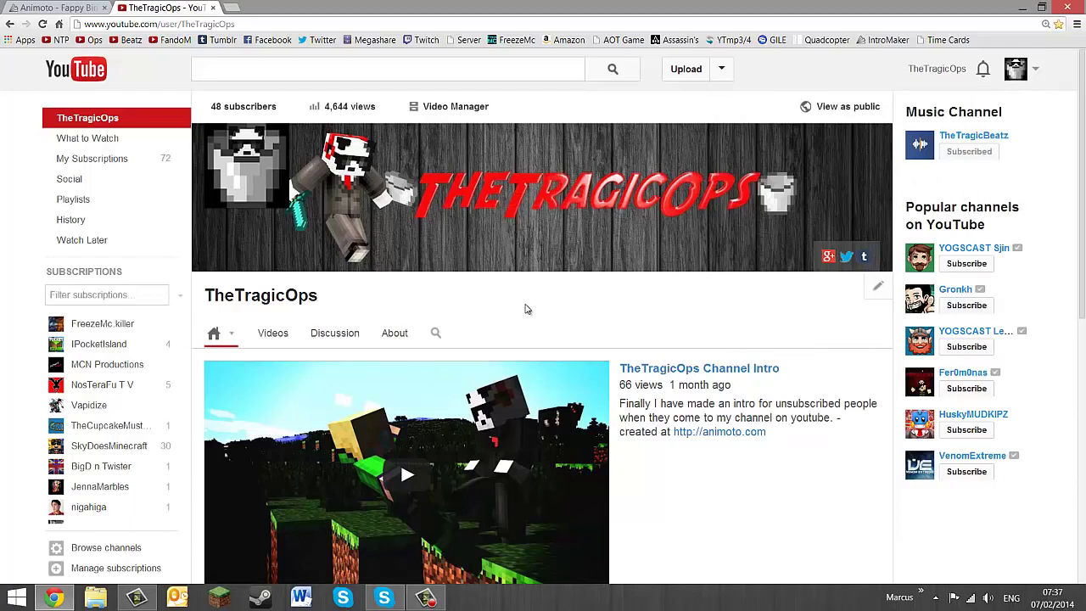
Reload the channel and go to the Video Manager uploads list.
{"action": "left_click", "coordinate": [42, 23]}
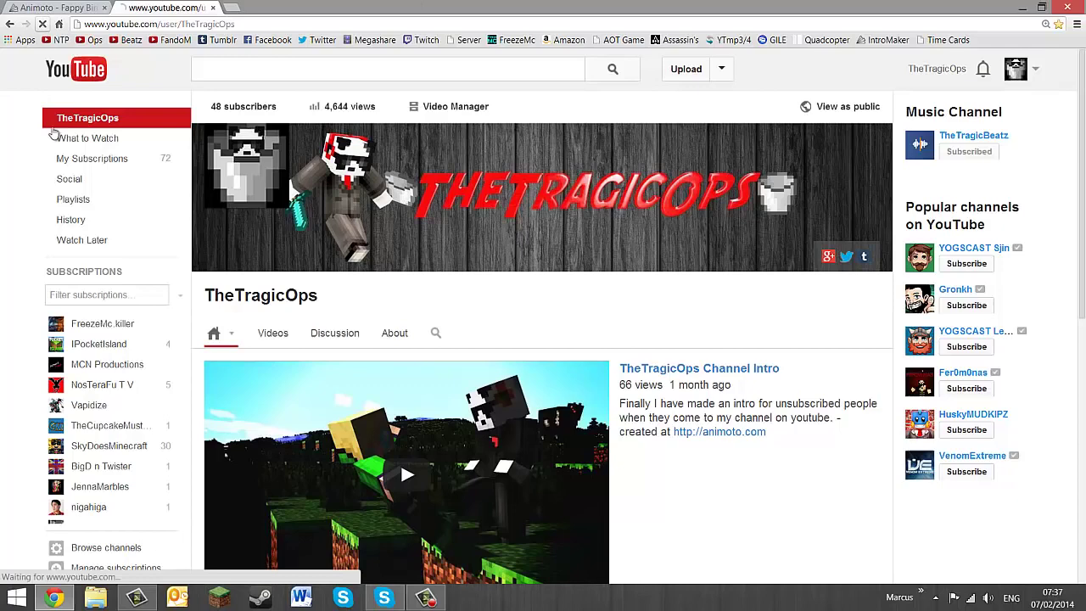
{"action": "left_click", "coordinate": [273, 333]}
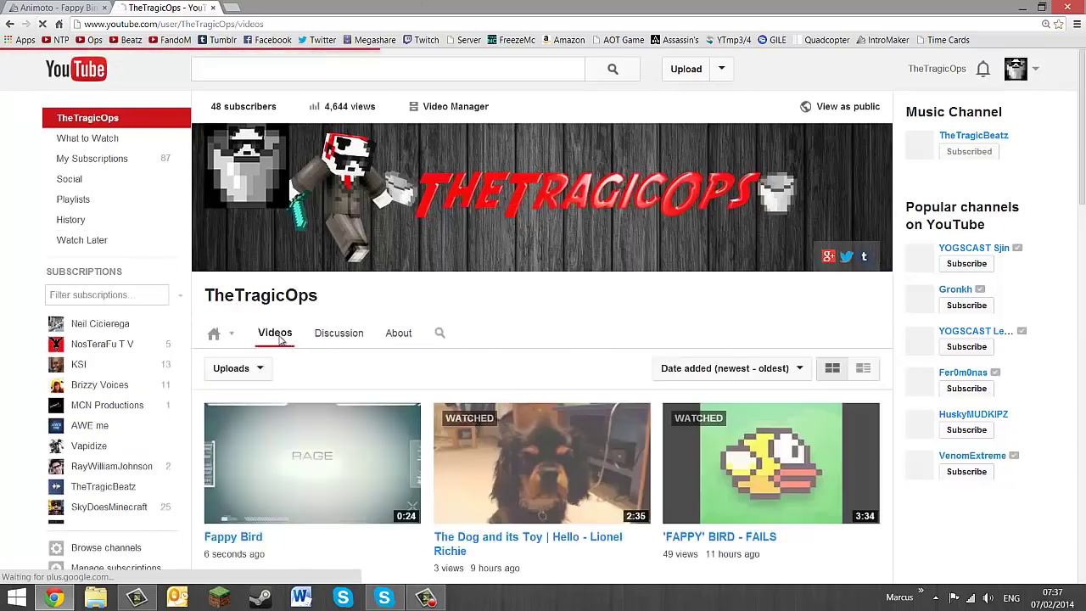
{"action": "scroll", "coordinate": [297, 407], "scroll_direction": "down", "scroll_amount": 1}
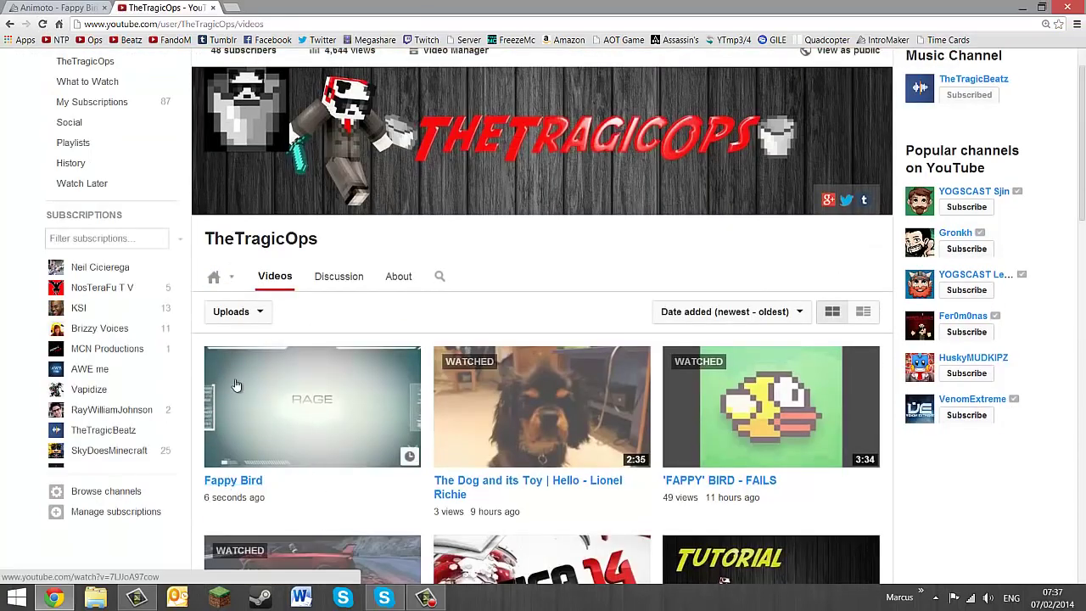
{"action": "scroll", "coordinate": [699, 230], "scroll_direction": "up", "scroll_amount": 1}
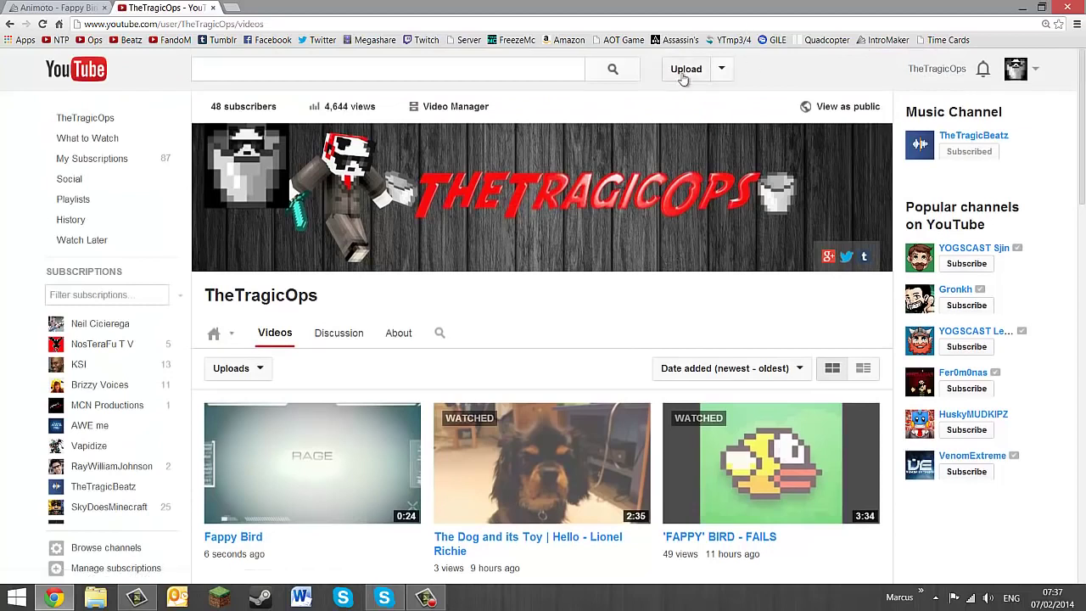
{"action": "left_click", "coordinate": [717, 68]}
{"action": "left_click", "coordinate": [665, 119]}
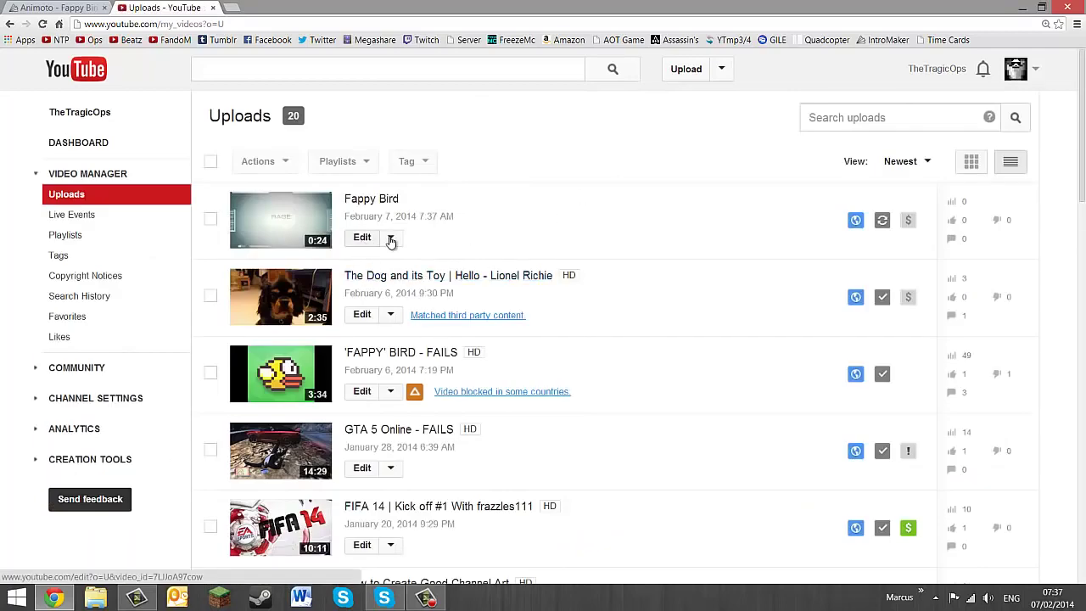
Download Fappy Bird as an MP4, then delete it from the uploads.
{"action": "left_click", "coordinate": [391, 239]}
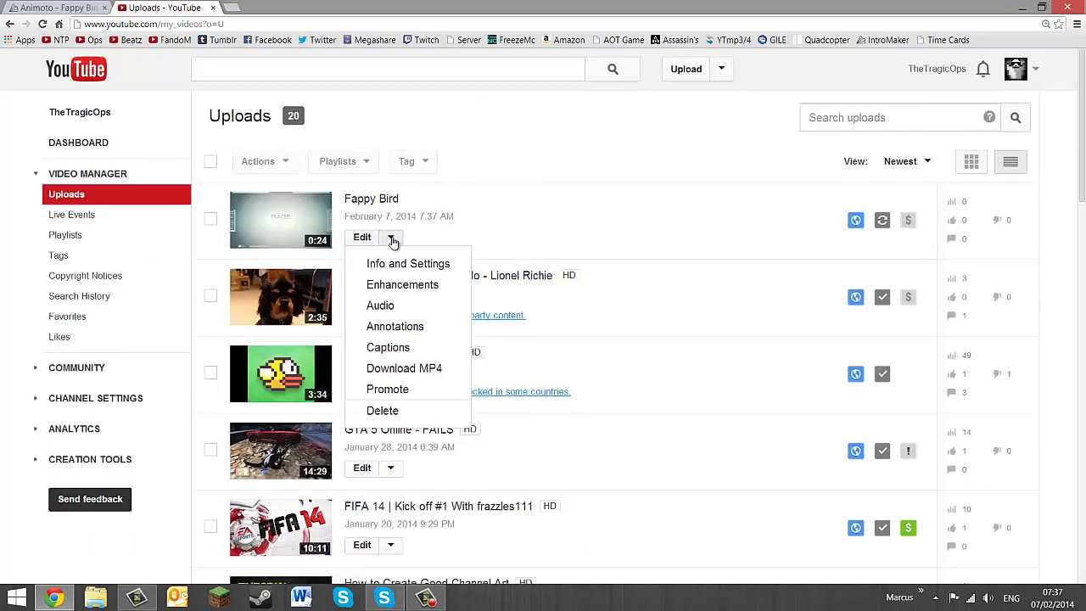
{"action": "left_click", "coordinate": [439, 366]}
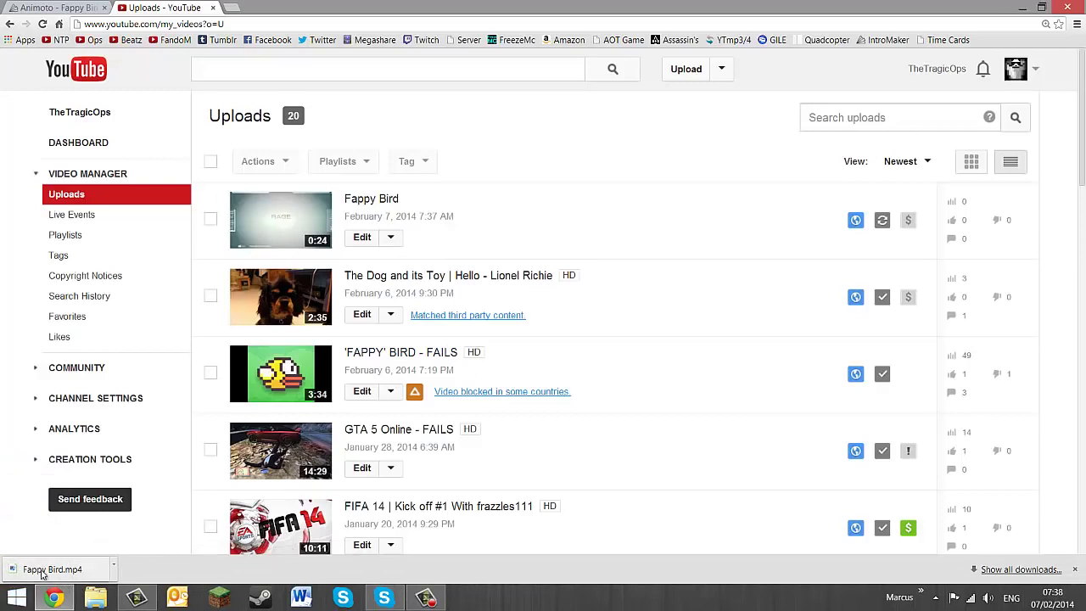
{"action": "left_click", "coordinate": [390, 237]}
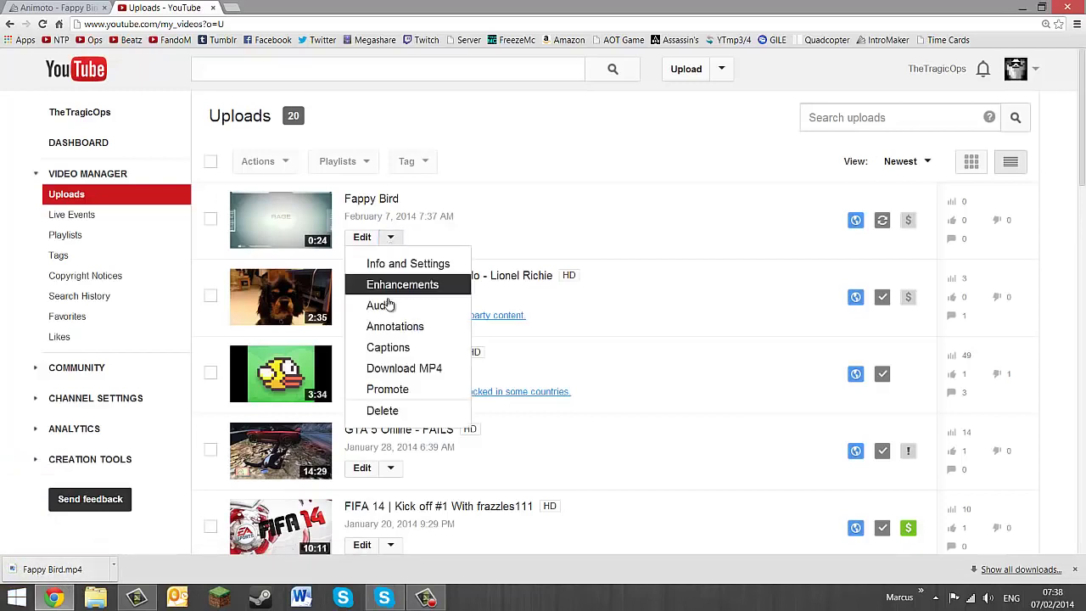
{"action": "left_click", "coordinate": [382, 411]}
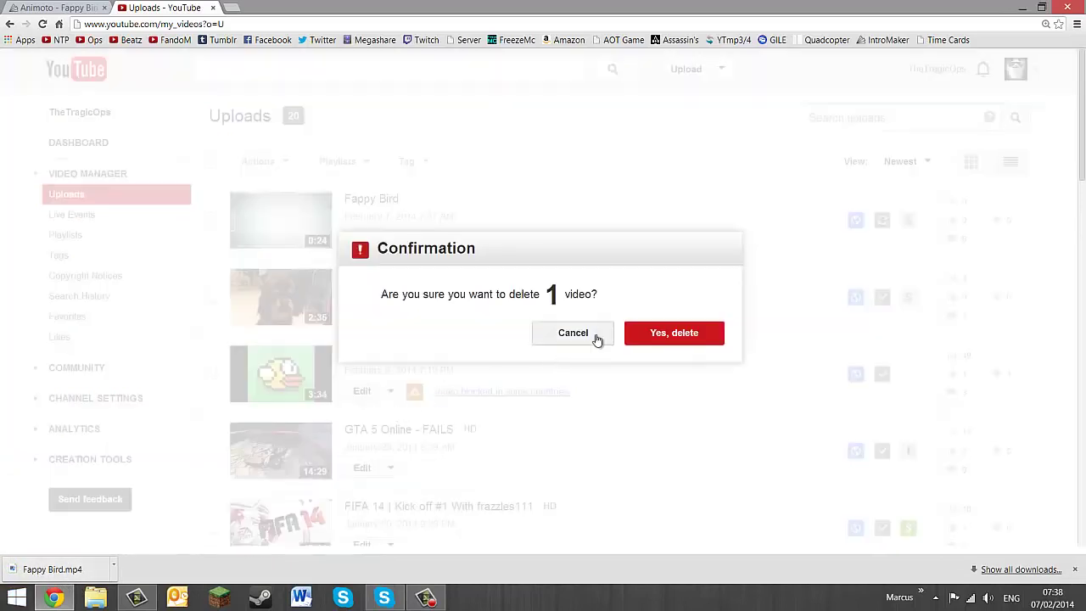
{"action": "left_click", "coordinate": [678, 335]}
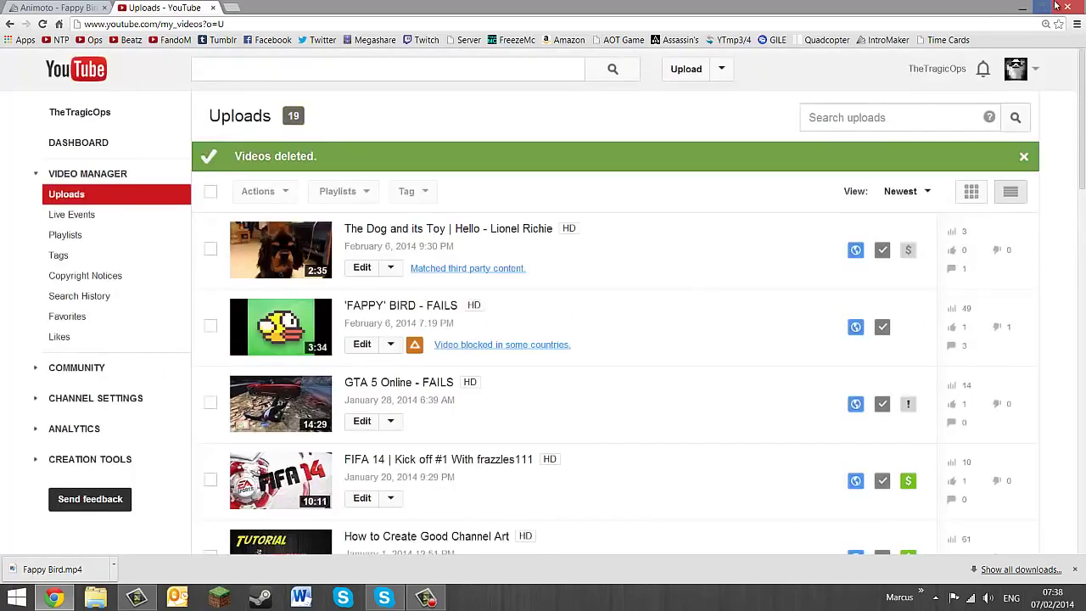
Find the downloaded Fappy Bird video in Downloads and play it.
{"action": "left_click", "coordinate": [1023, 9]}
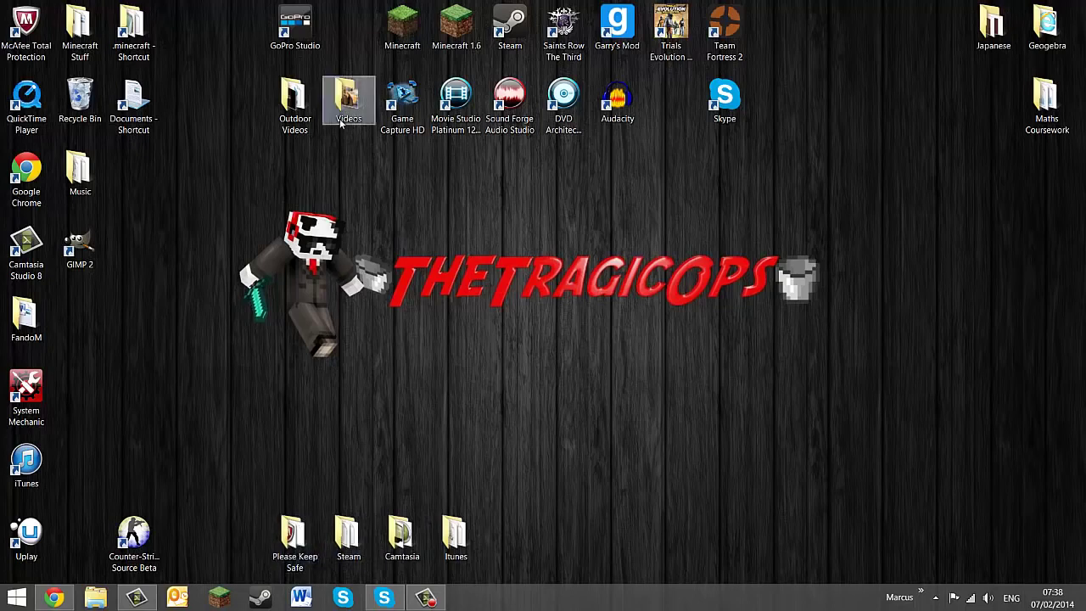
{"action": "double_click", "coordinate": [297, 118]}
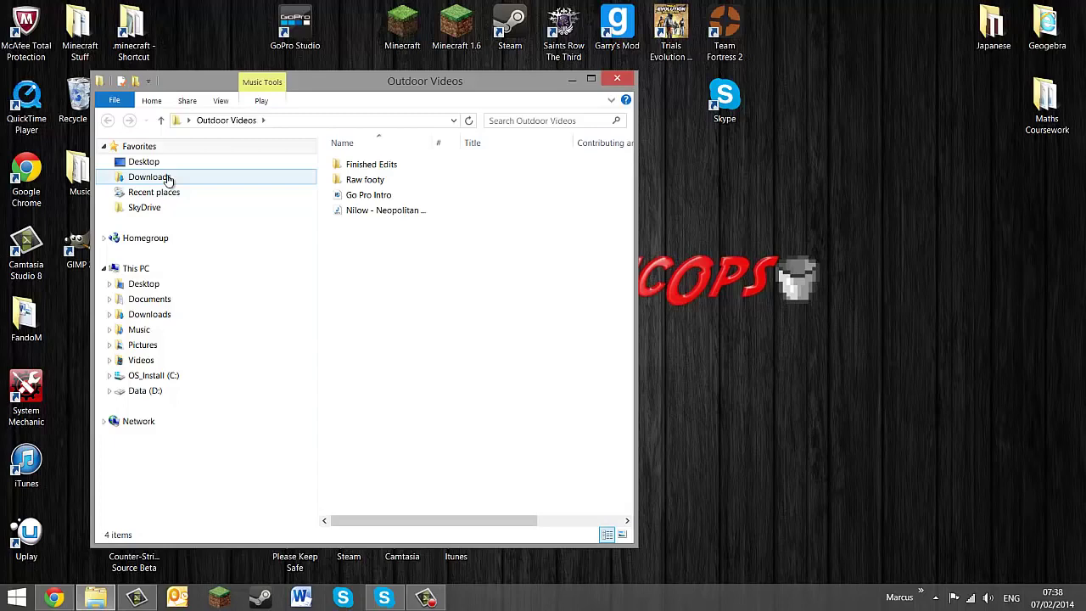
{"action": "left_click", "coordinate": [166, 178]}
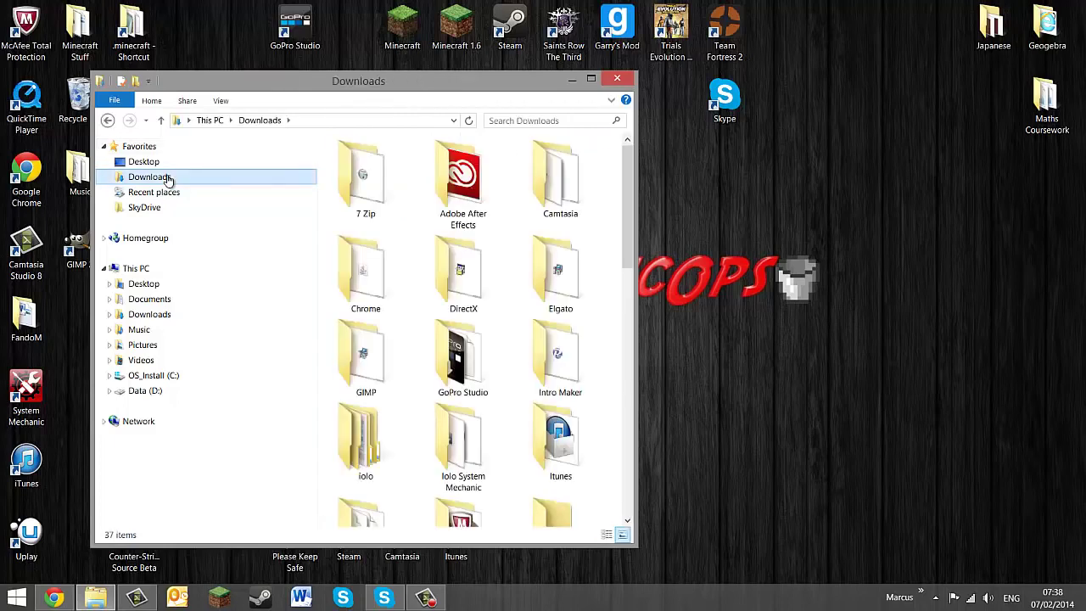
{"action": "scroll", "coordinate": [622, 230], "scroll_direction": "down", "scroll_amount": 8}
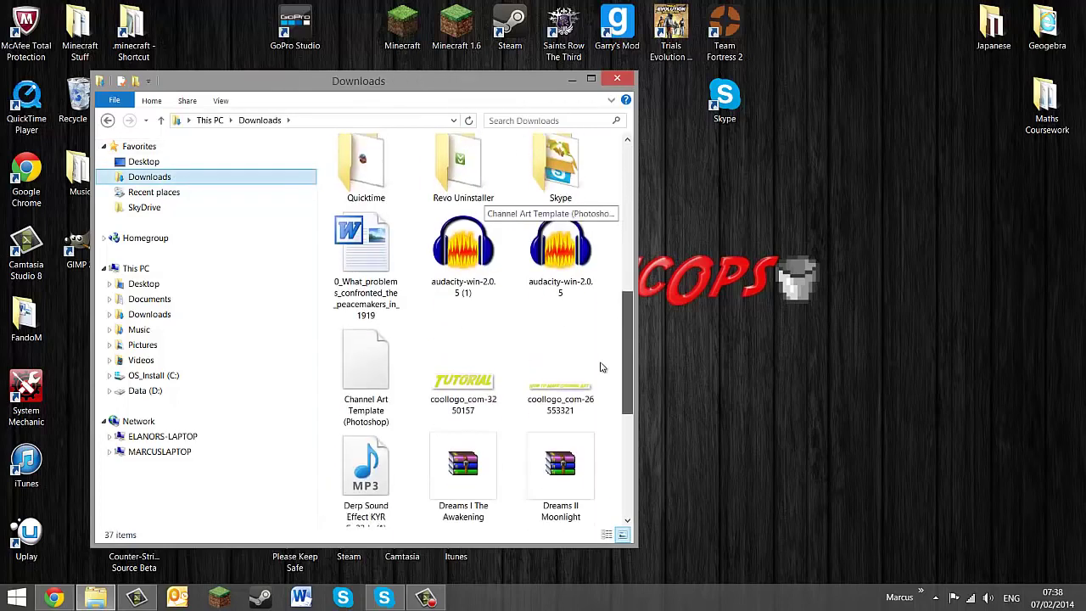
{"action": "left_click", "coordinate": [475, 316]}
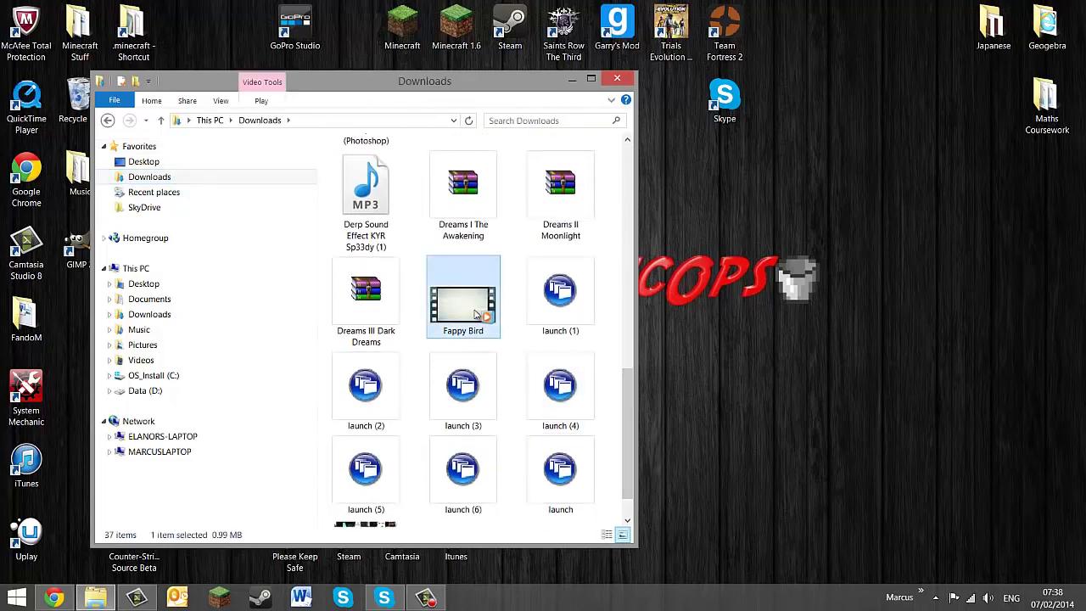
{"action": "double_click", "coordinate": [477, 316]}
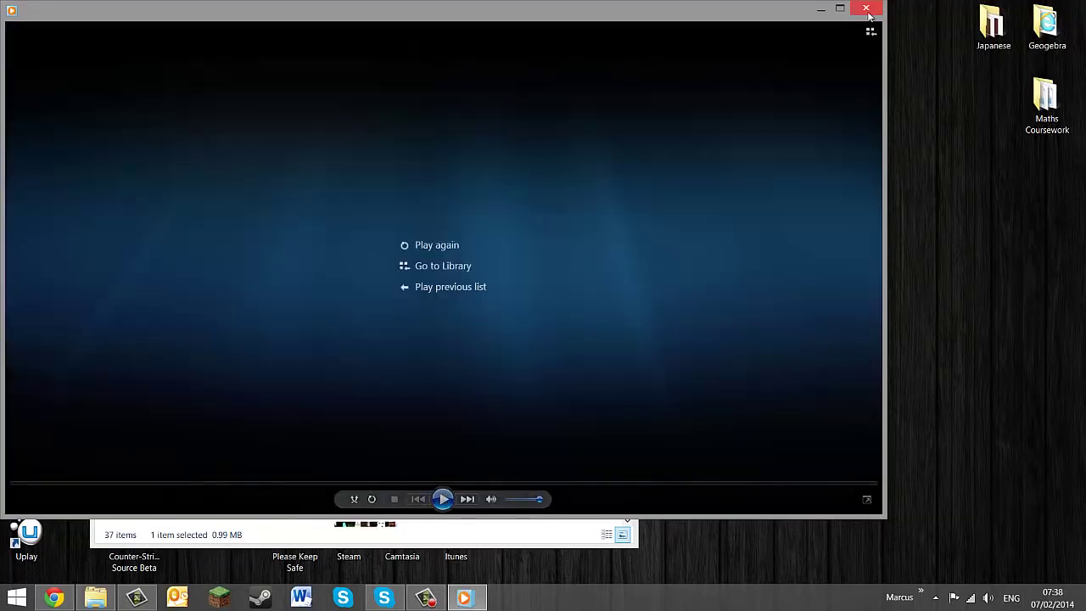
Close Windows Media Player after the Fappy Bird clip reaches its Animoto logo.
{"action": "left_click", "coordinate": [873, 6]}
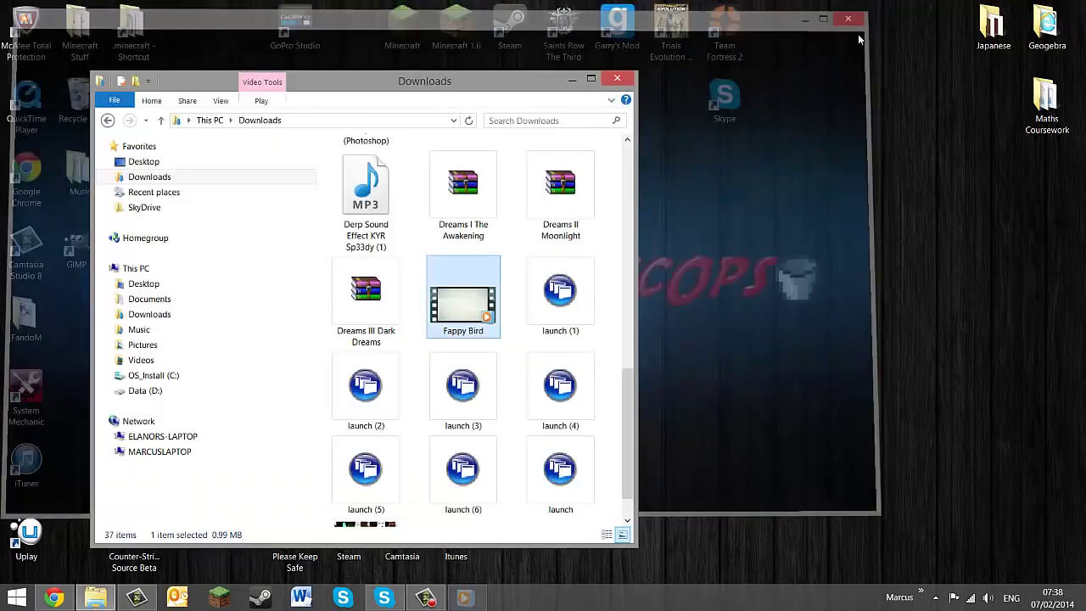
Close the Downloads window and launch Movie Studio Platinum to an empty project.
{"action": "left_click", "coordinate": [619, 80]}
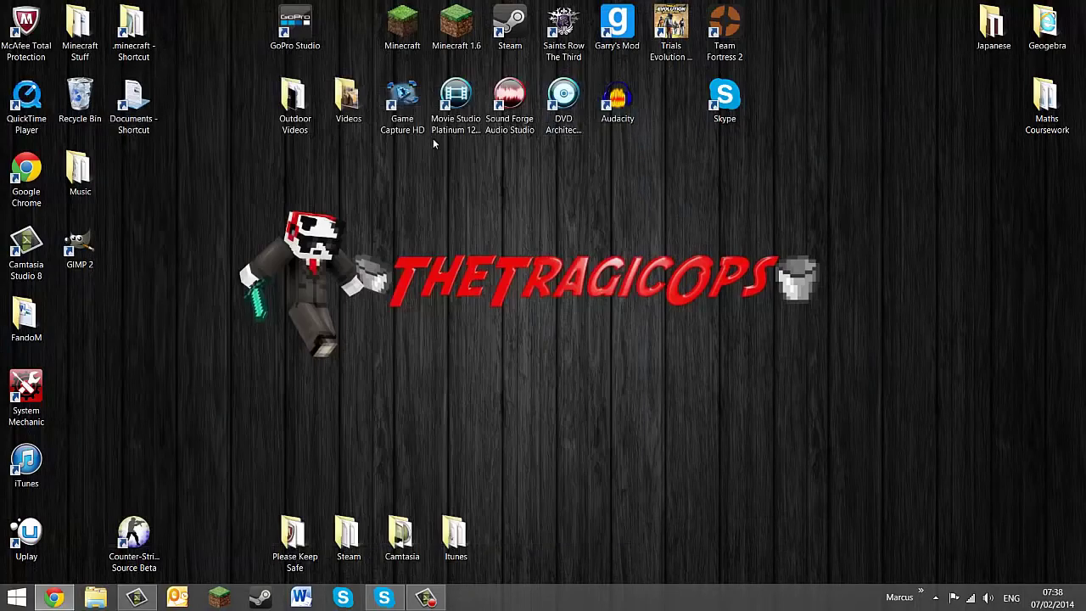
{"action": "left_click", "coordinate": [456, 100]}
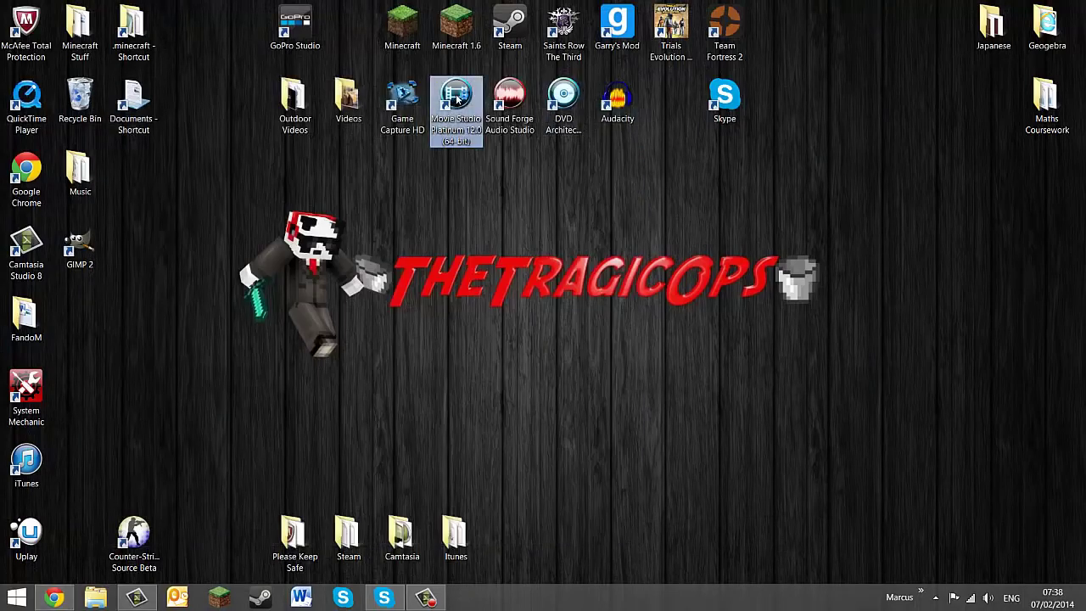
{"action": "double_click", "coordinate": [457, 101]}
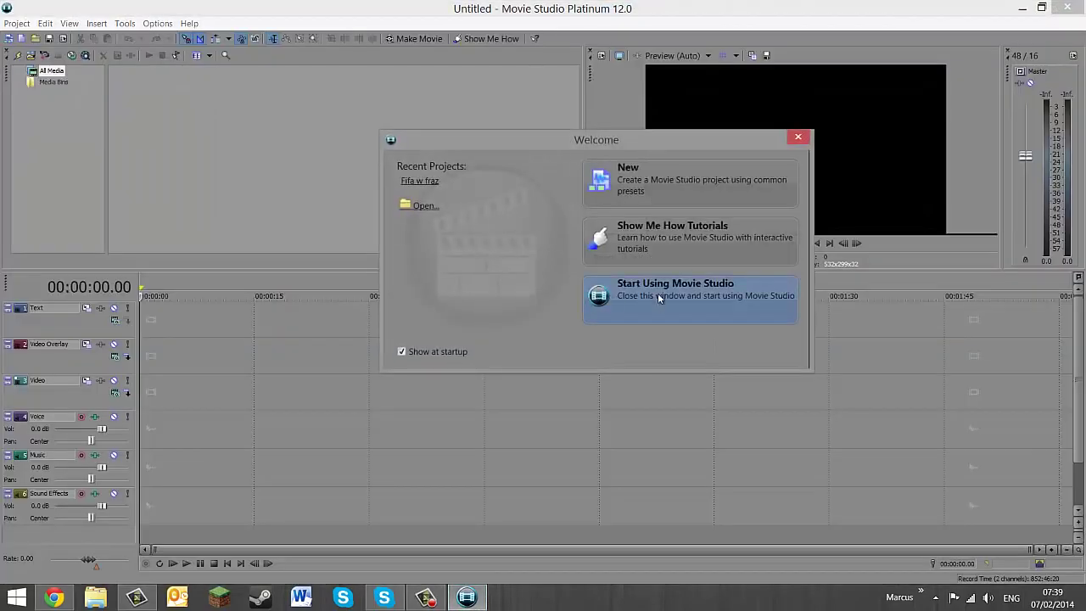
{"action": "left_click", "coordinate": [657, 293]}
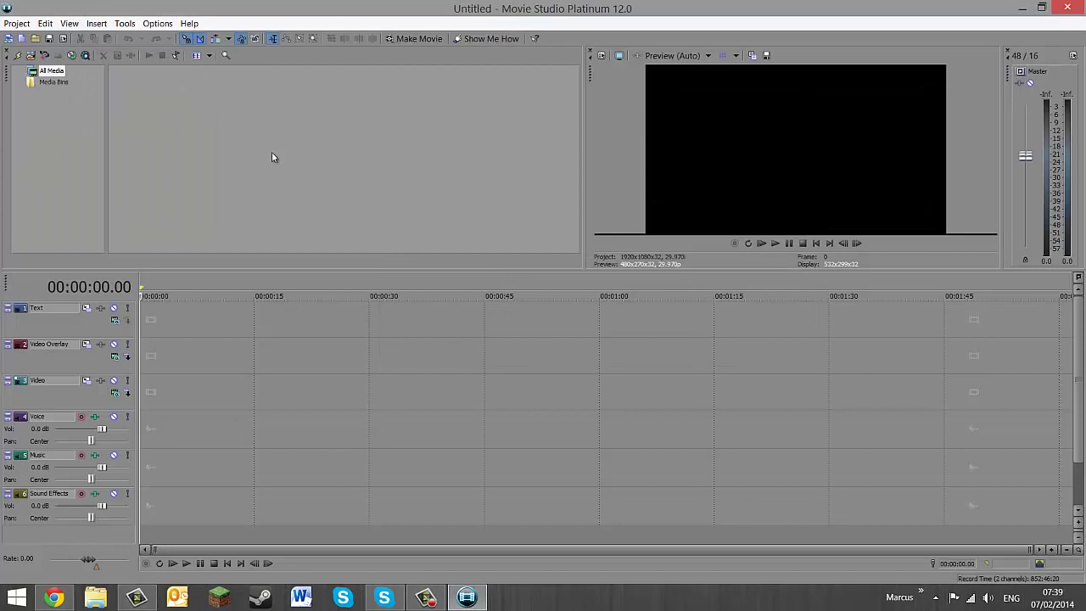
Import Fappy Bird.mp4 from the Downloads folder into the project media.
{"action": "left_click", "coordinate": [17, 23]}
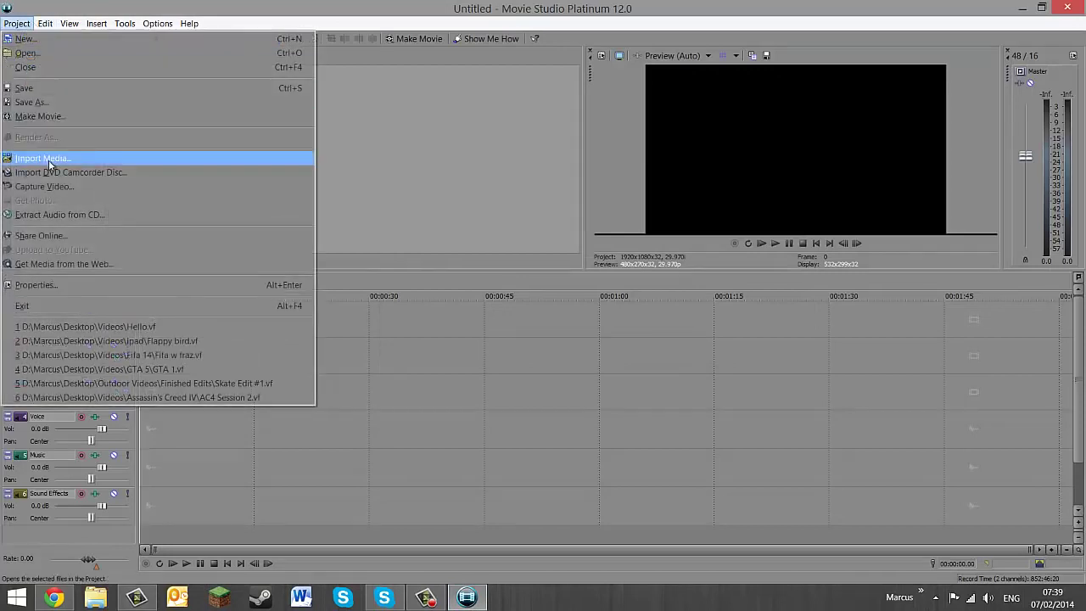
{"action": "left_click", "coordinate": [49, 160]}
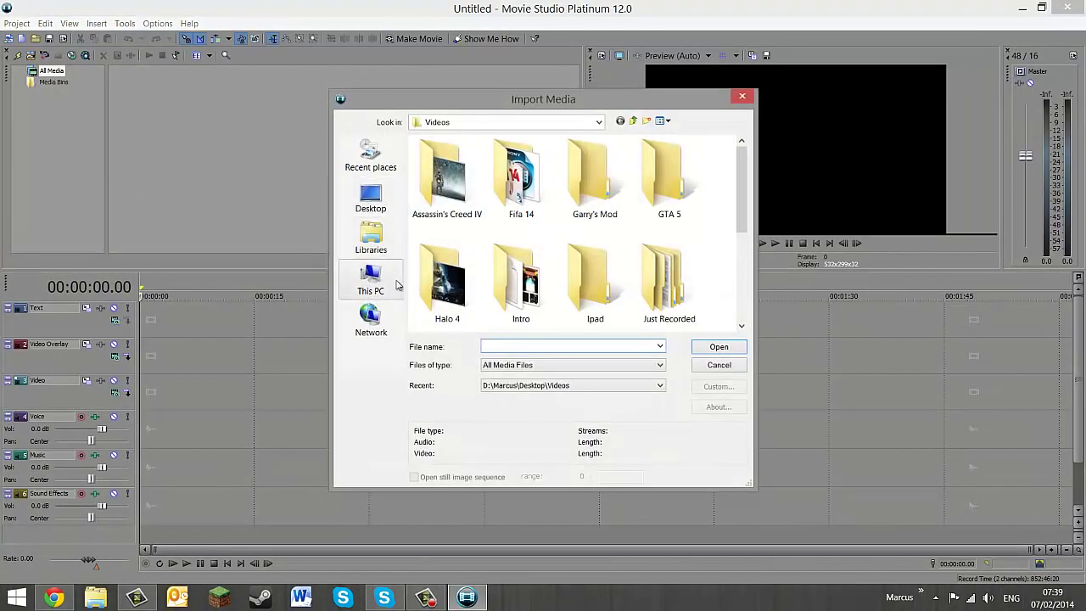
{"action": "left_click", "coordinate": [382, 169]}
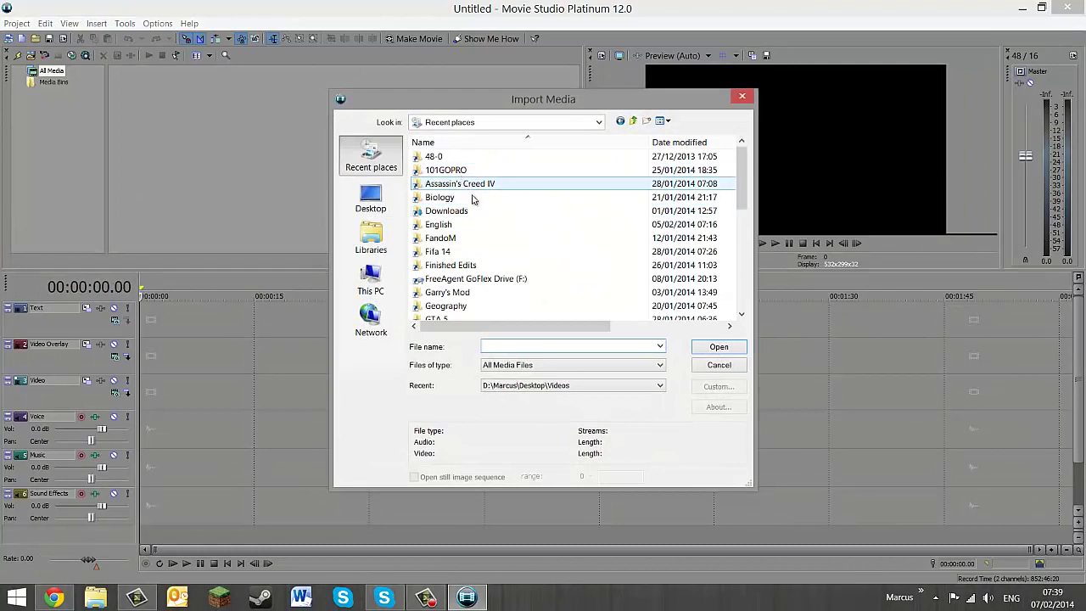
{"action": "double_click", "coordinate": [467, 212]}
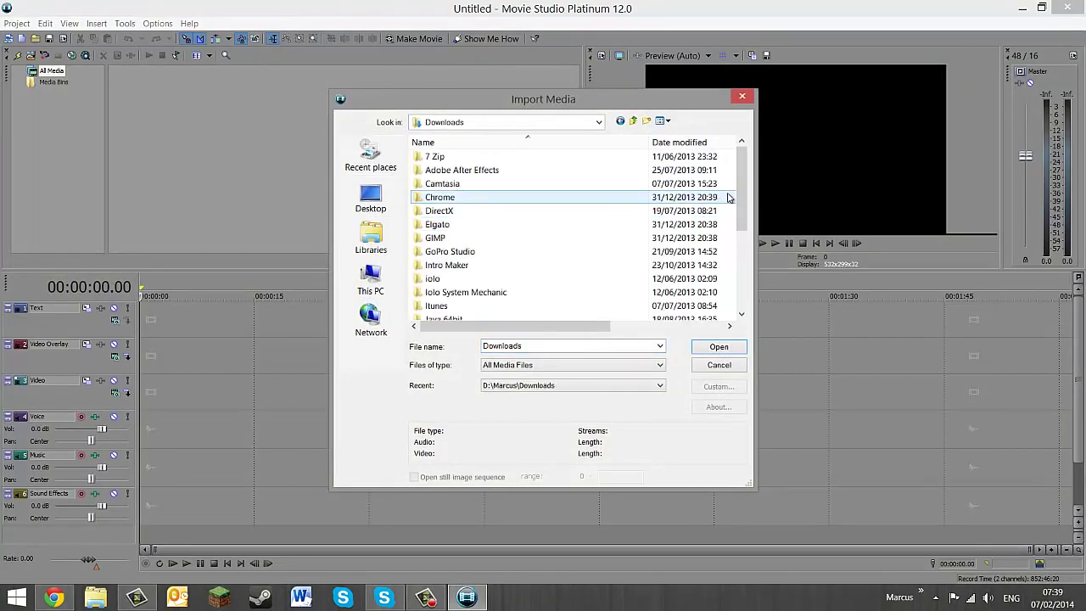
{"action": "left_click_drag", "start_coordinate": [740, 197], "coordinate": [738, 288]}
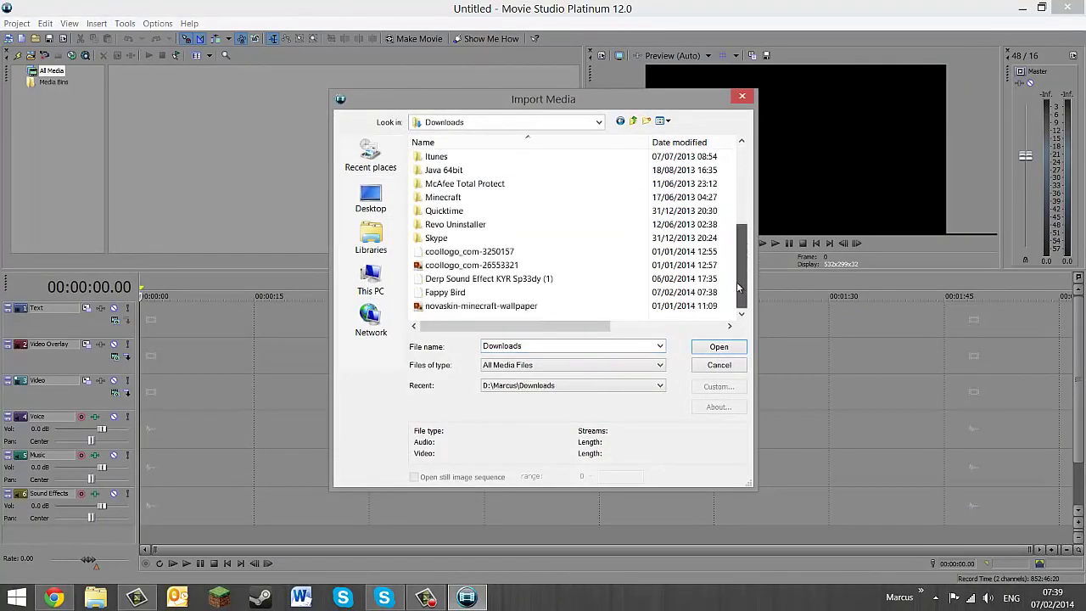
{"action": "double_click", "coordinate": [417, 292]}
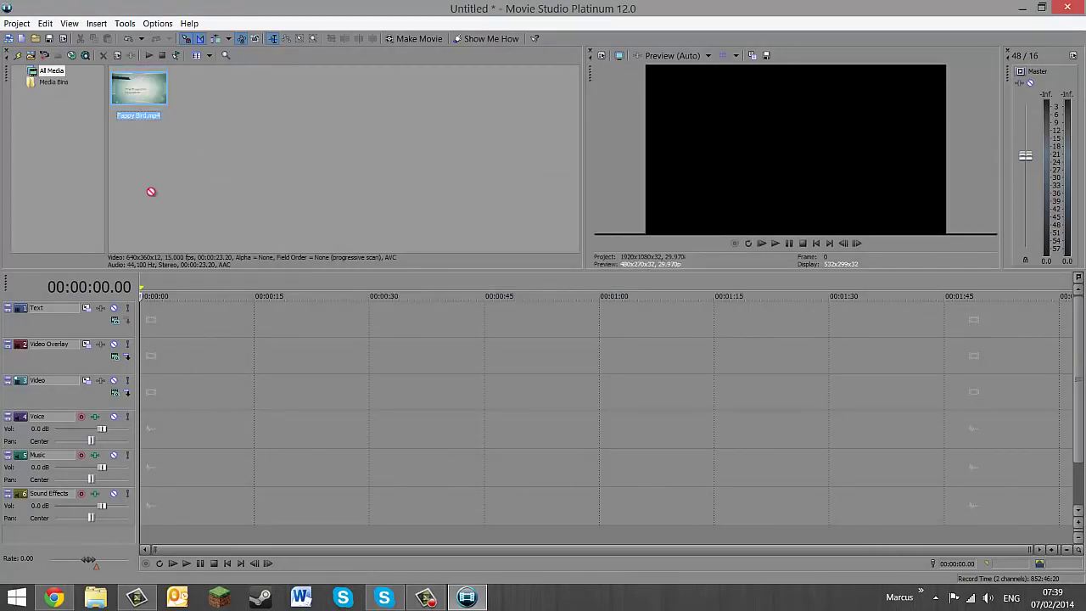
Place Fappy Bird.mp4 on the timeline and move the playhead to where the logo begins.
{"action": "left_click_drag", "start_coordinate": [151, 192], "coordinate": [141, 416]}
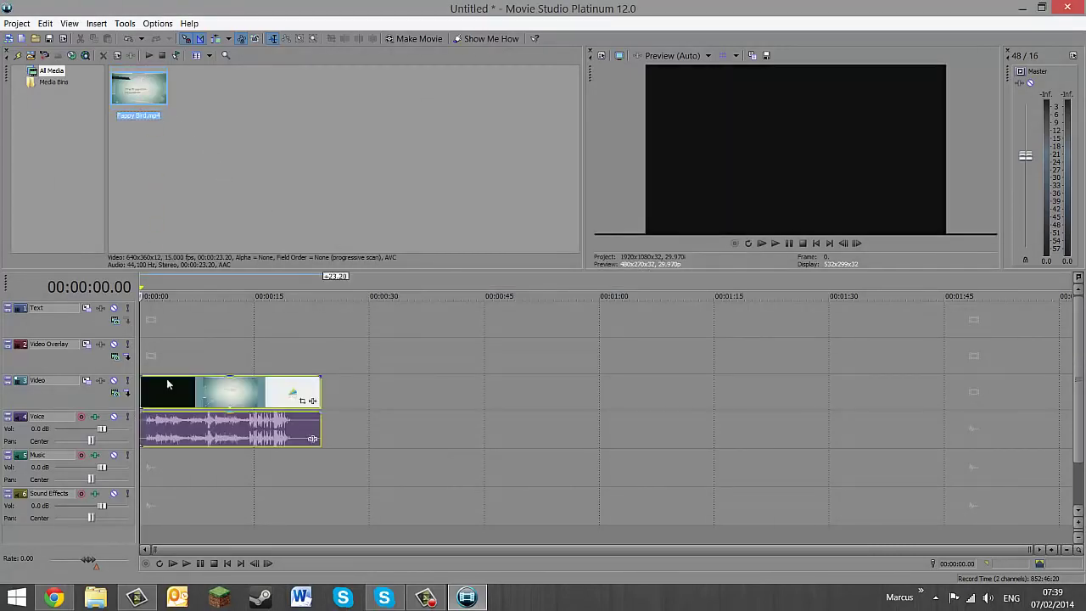
{"action": "left_click", "coordinate": [253, 328]}
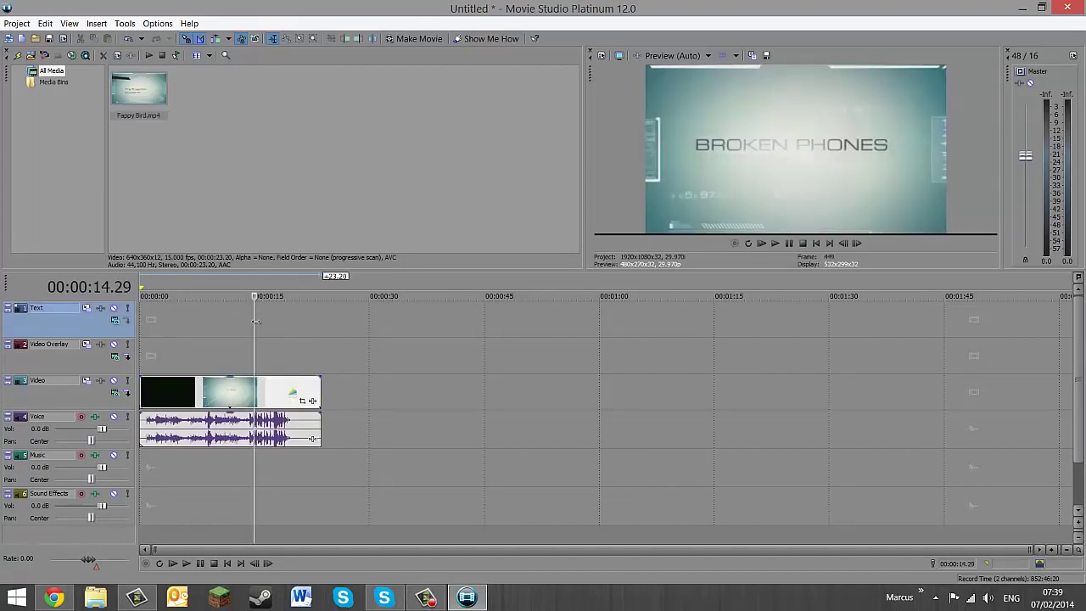
{"action": "left_click_drag", "start_coordinate": [253, 325], "coordinate": [293, 336]}
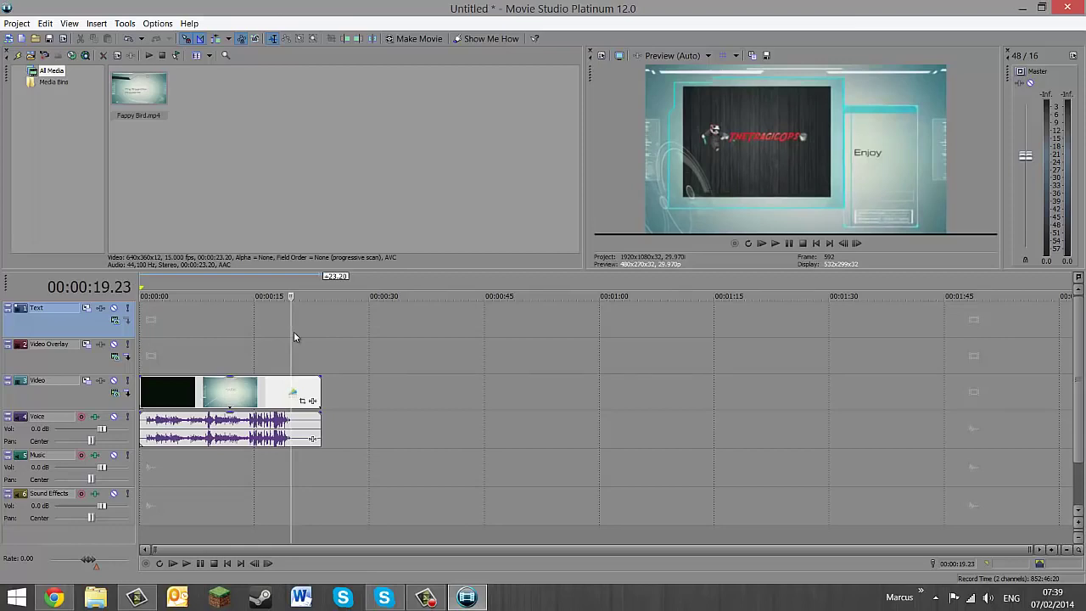
Split the clip at the playhead and delete the ending piece with the Animoto logo.
{"action": "left_click", "coordinate": [291, 393]}
{"action": "right_click", "coordinate": [291, 393]}
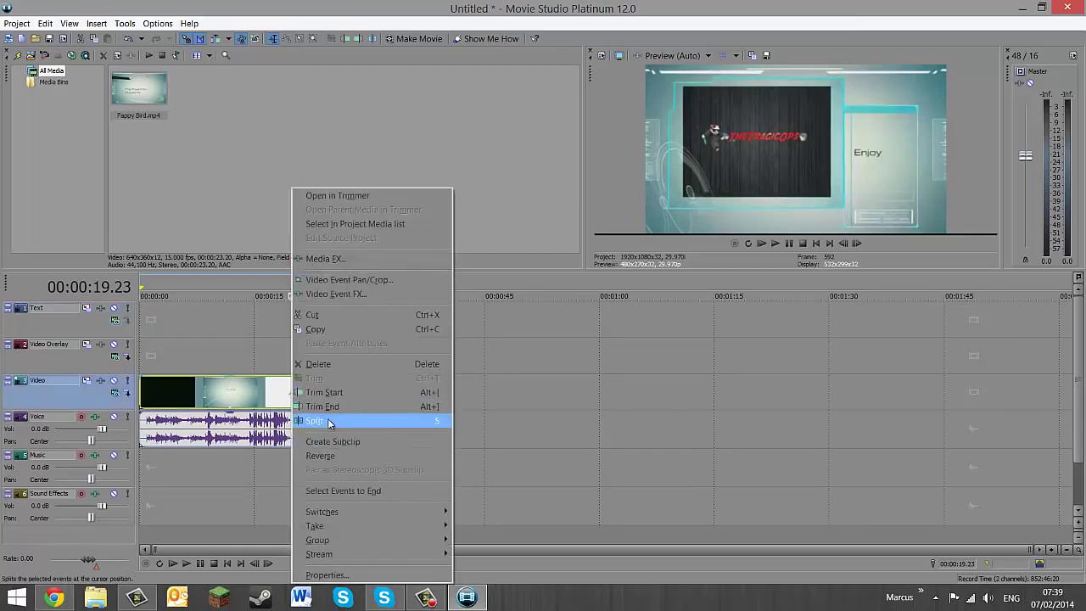
{"action": "left_click", "coordinate": [330, 418]}
{"action": "left_click", "coordinate": [305, 393]}
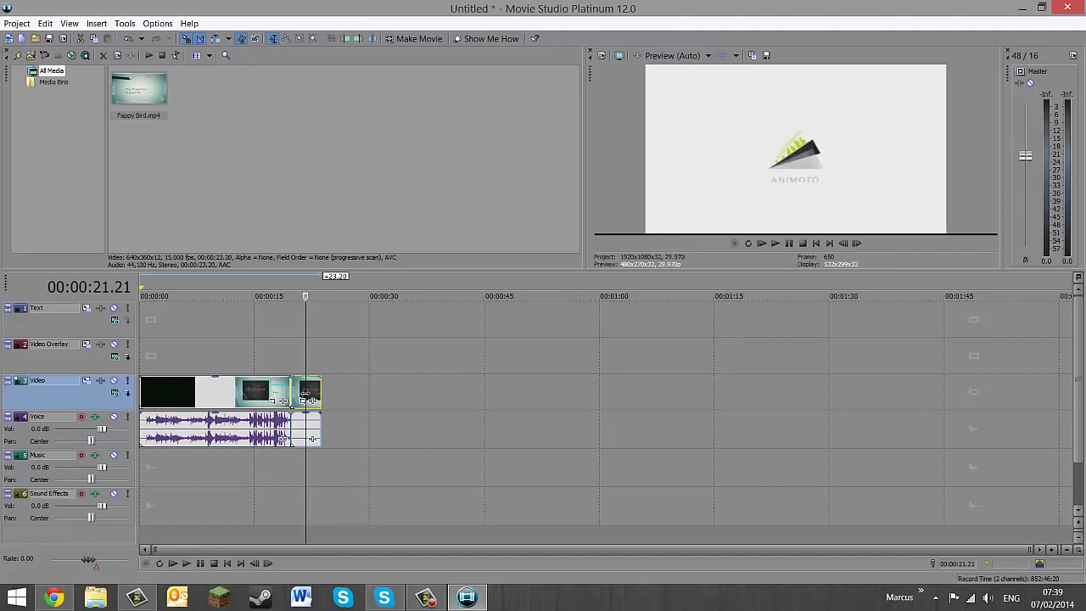
{"action": "key", "text": "Delete"}
{"action": "left_click", "coordinate": [150, 351]}
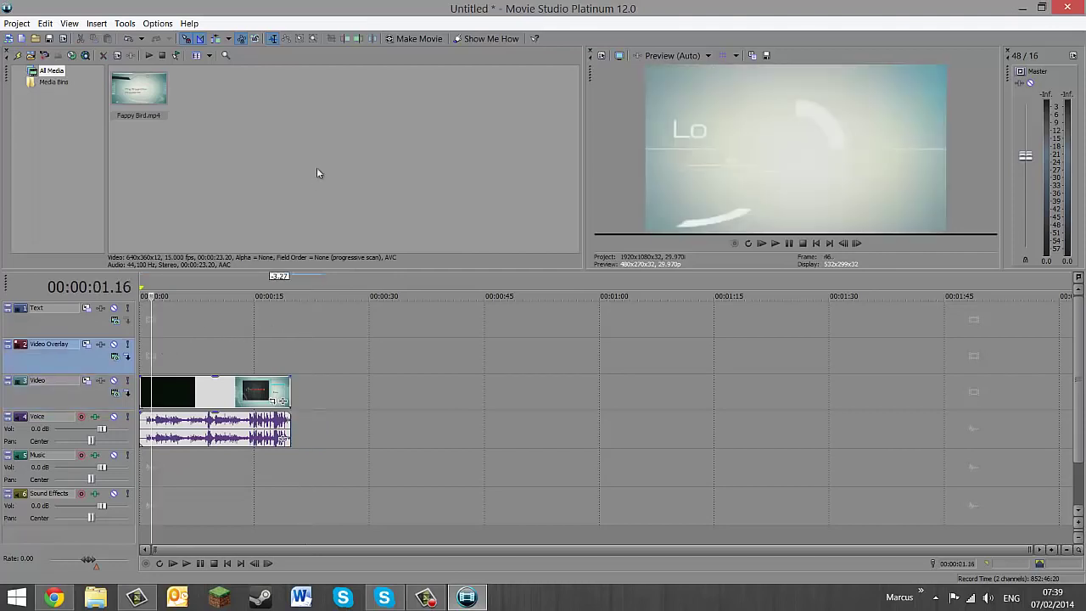
Render the trimmed movie to the hard drive as SGJN in the Videos folder.
{"action": "left_click", "coordinate": [416, 39]}
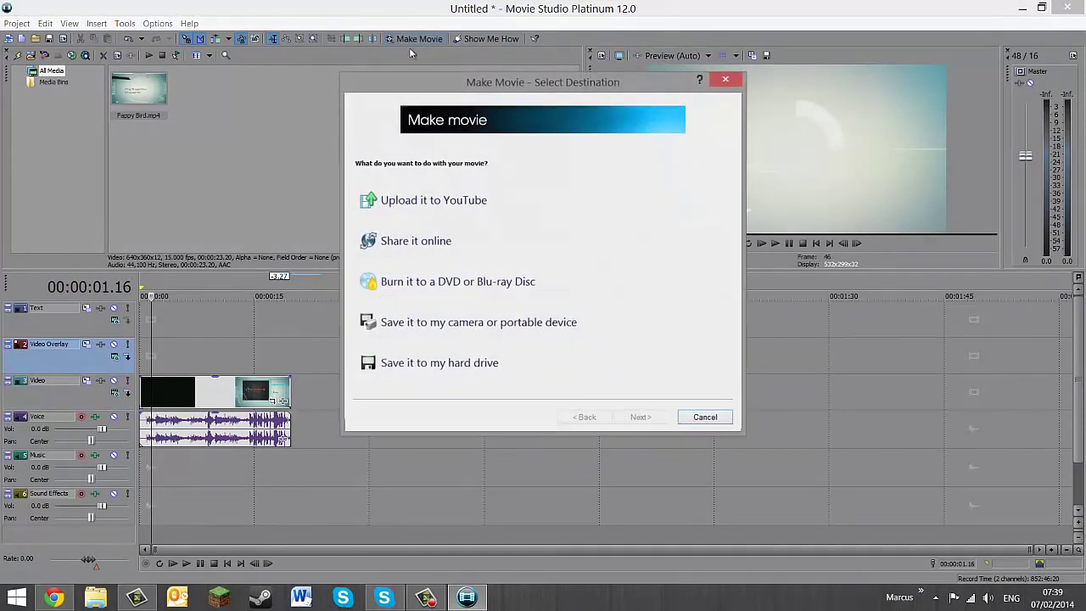
{"action": "double_click", "coordinate": [431, 356]}
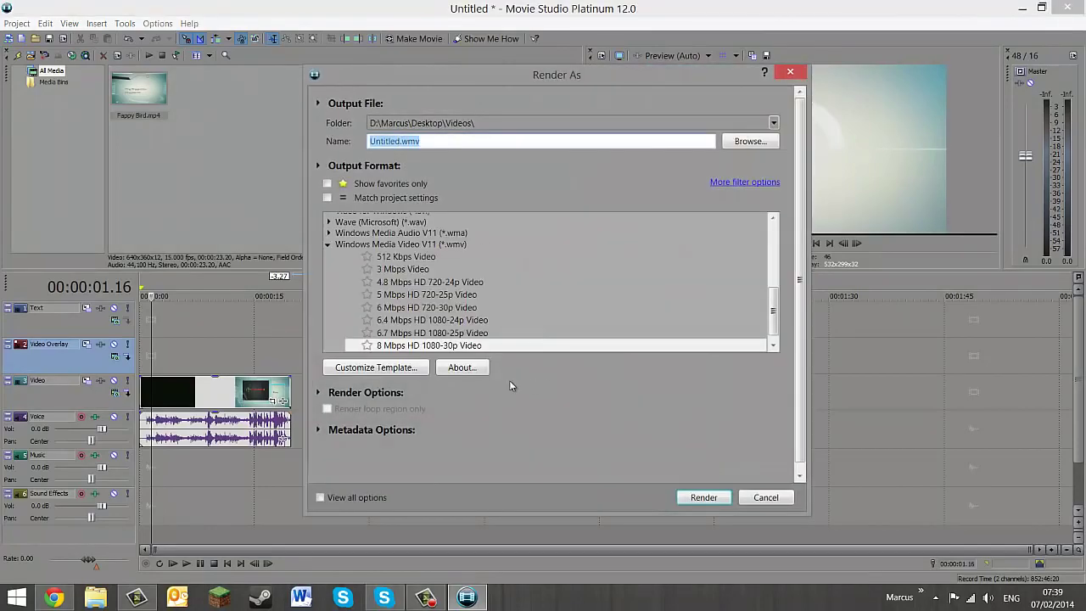
{"action": "left_click", "coordinate": [750, 141]}
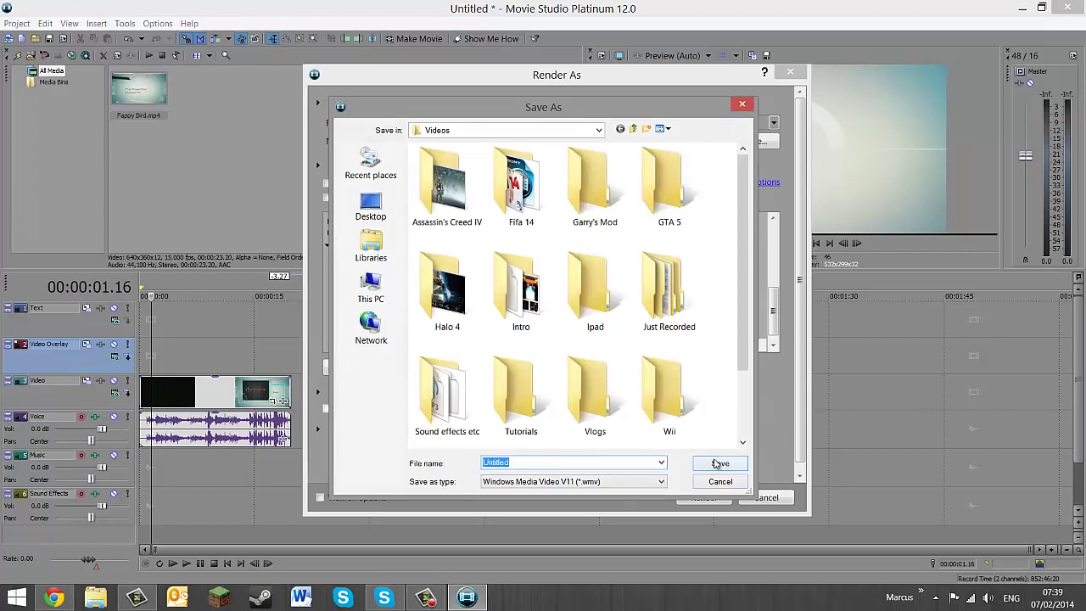
{"action": "type", "text": "SGJN"}
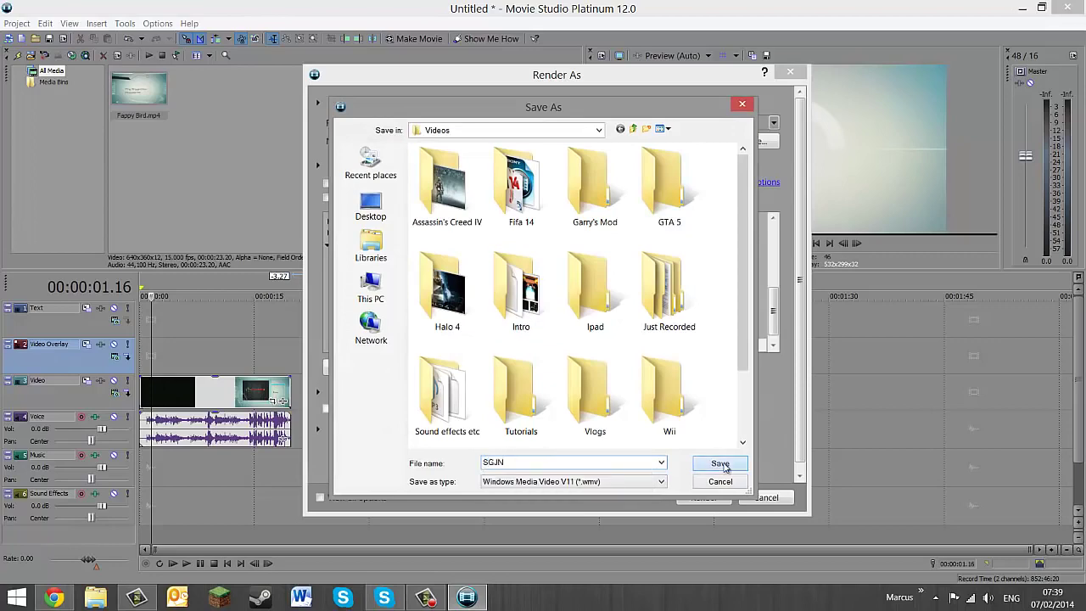
{"action": "left_click", "coordinate": [721, 464]}
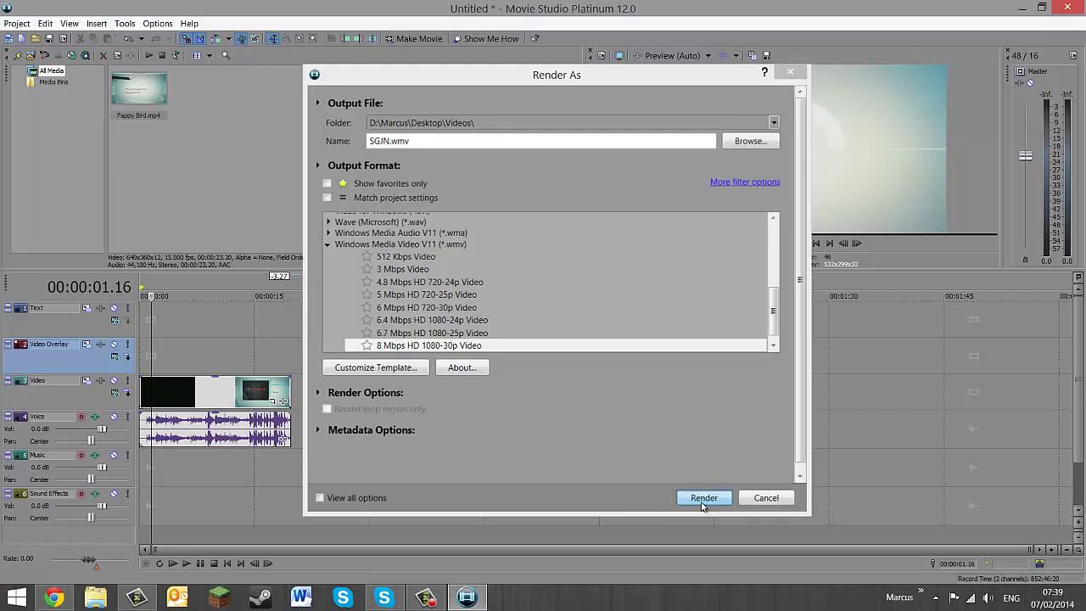
{"action": "left_click", "coordinate": [704, 499]}
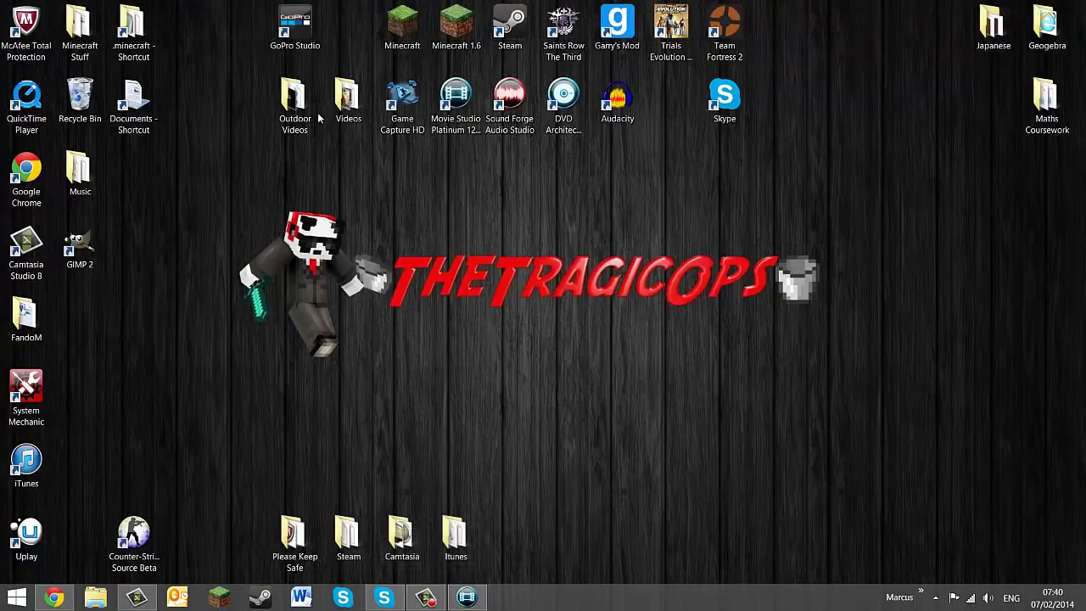
Open the Videos folder to play the rendered SGJN video.
{"action": "double_click", "coordinate": [357, 103]}
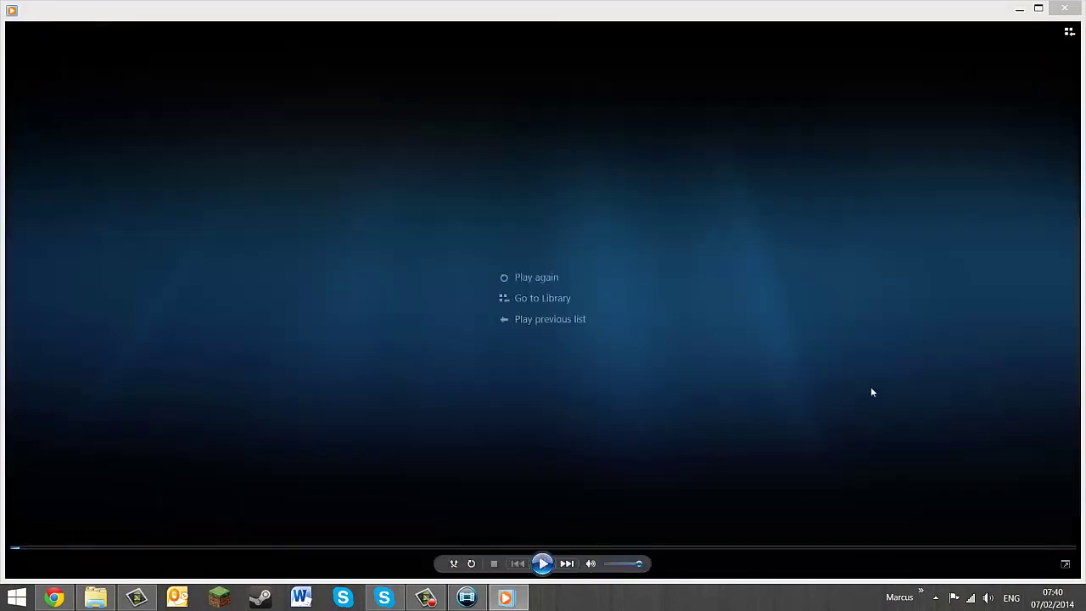
Close Windows Media Player to return to the Videos folder showing SGJN.
{"action": "left_click", "coordinate": [1064, 8]}
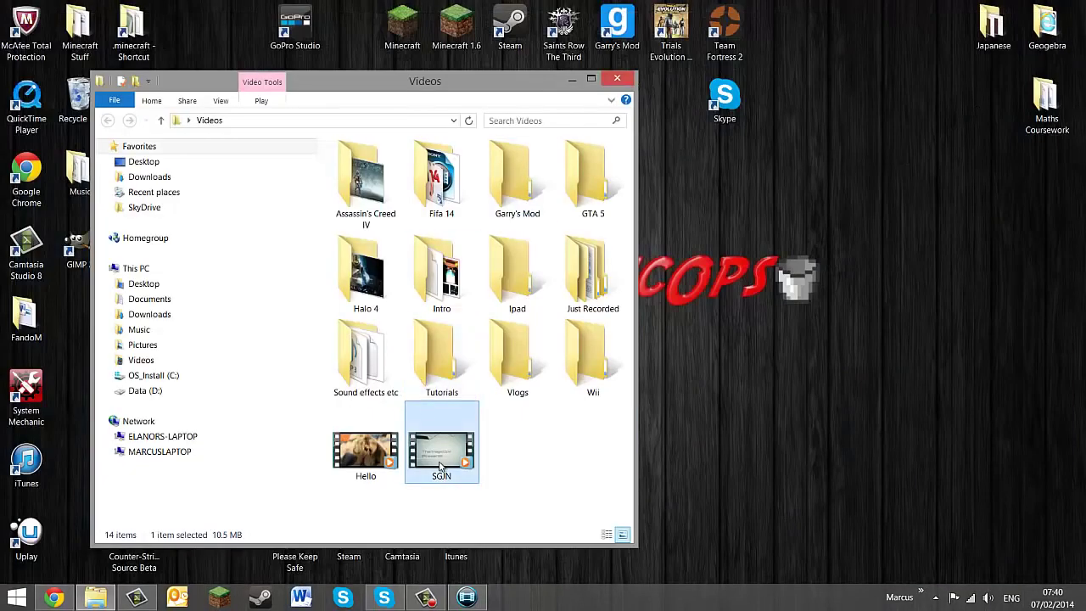
{"action": "left_click", "coordinate": [426, 597]}
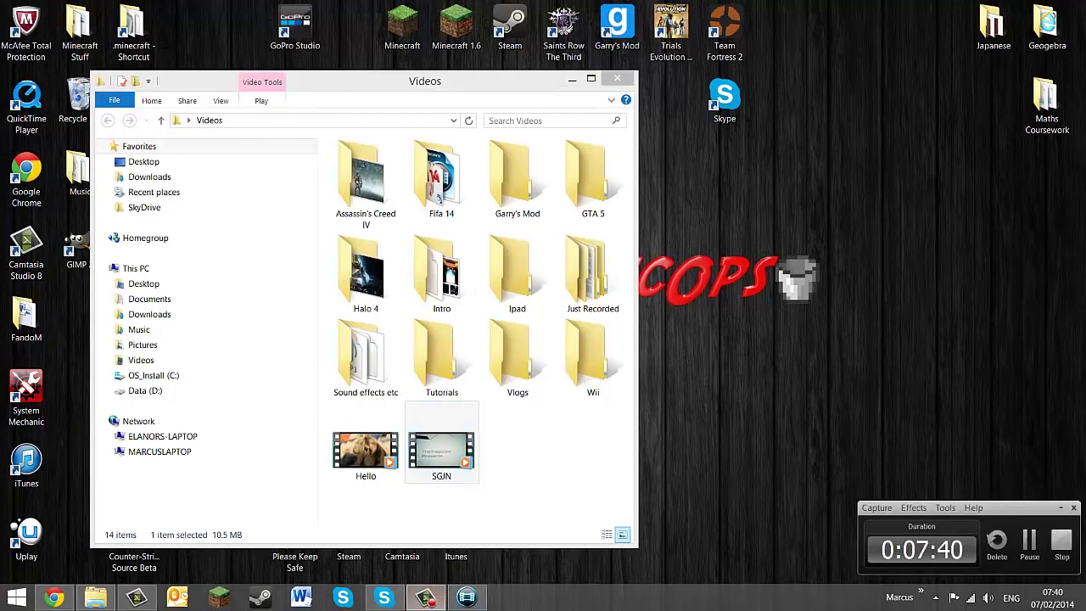